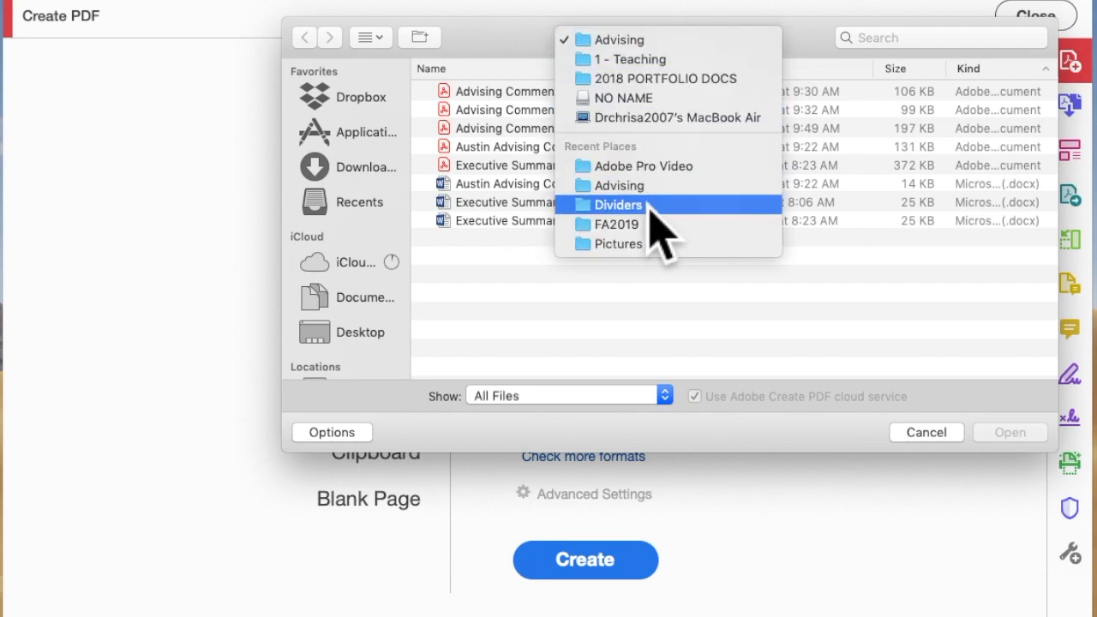
# Create a PDF from the single file Dividers.pdf in the Dividers folder of 2018 PORTFOLIO DOCS.
pyautogui.click(677, 80)
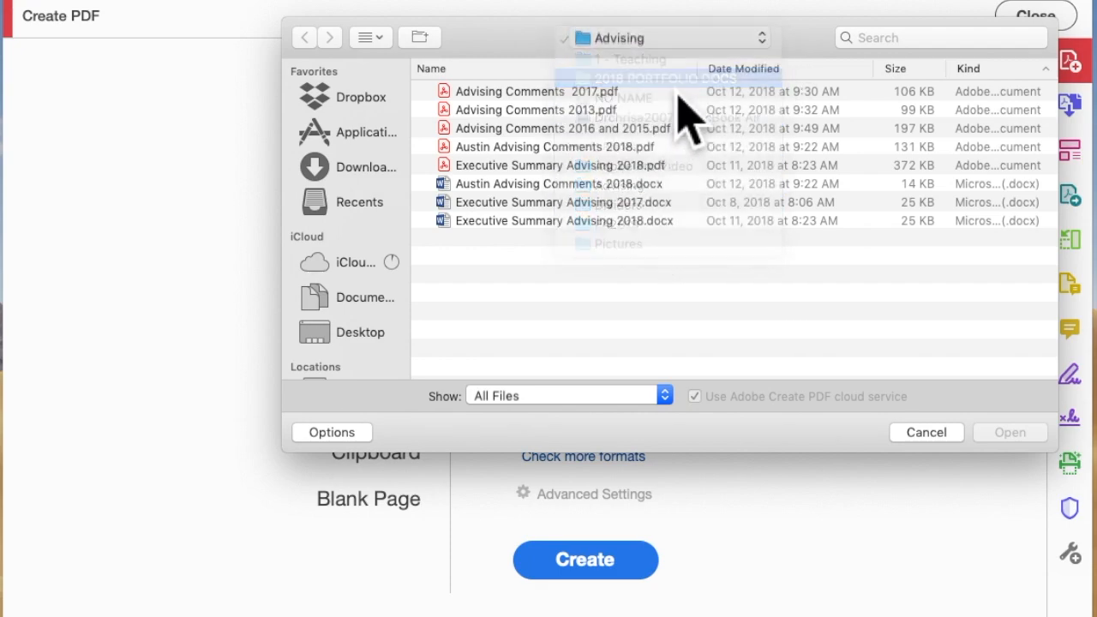
pyautogui.doubleClick(480, 151)
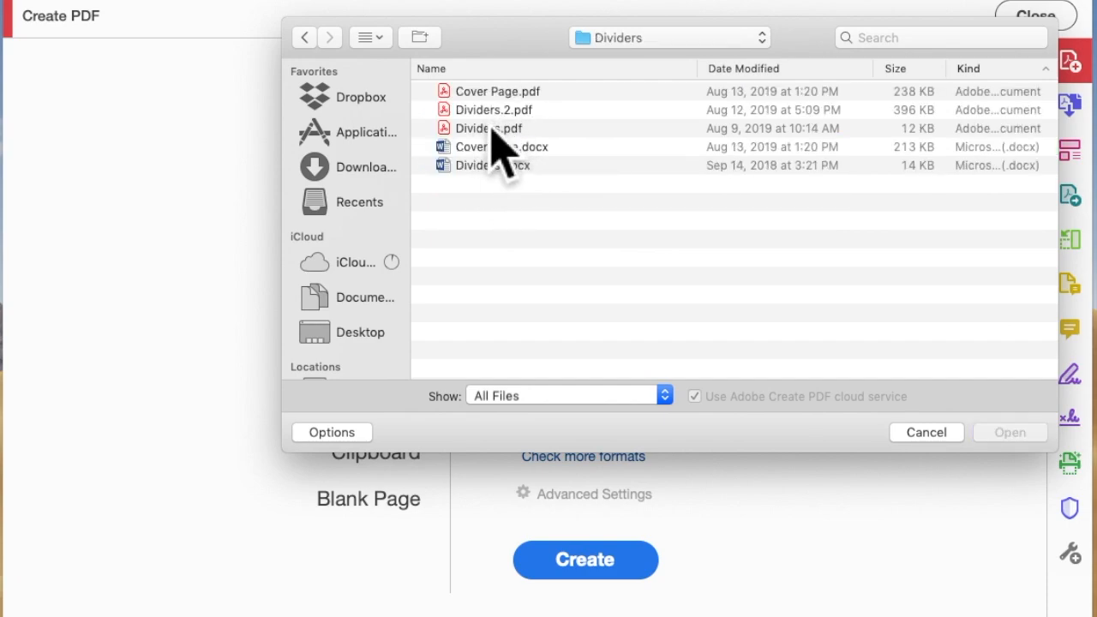
pyautogui.doubleClick(501, 132)
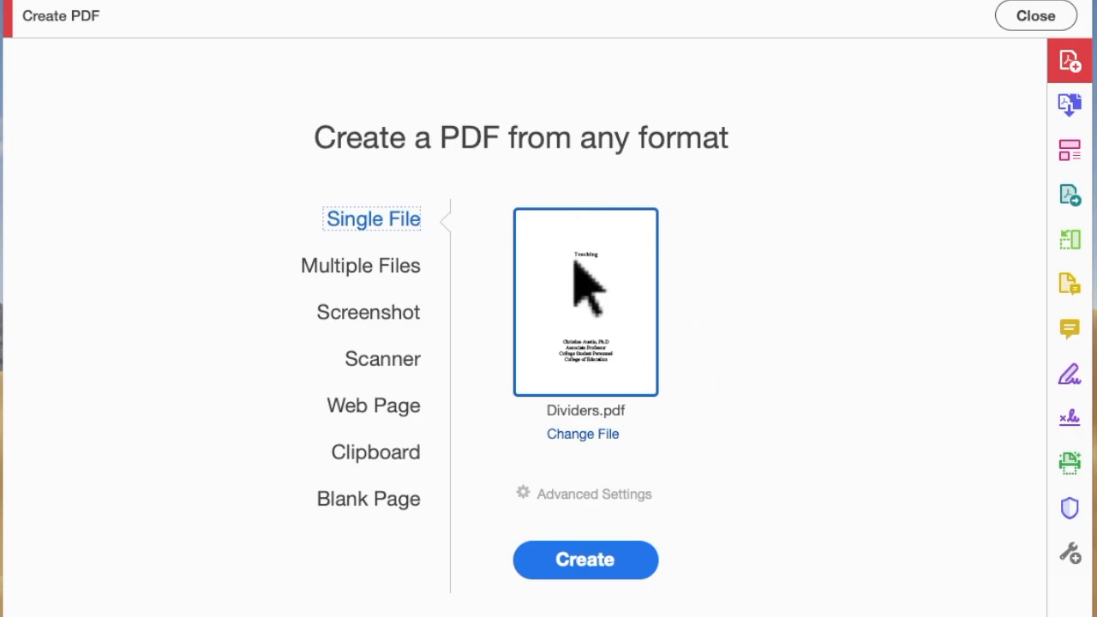
pyautogui.click(624, 566)
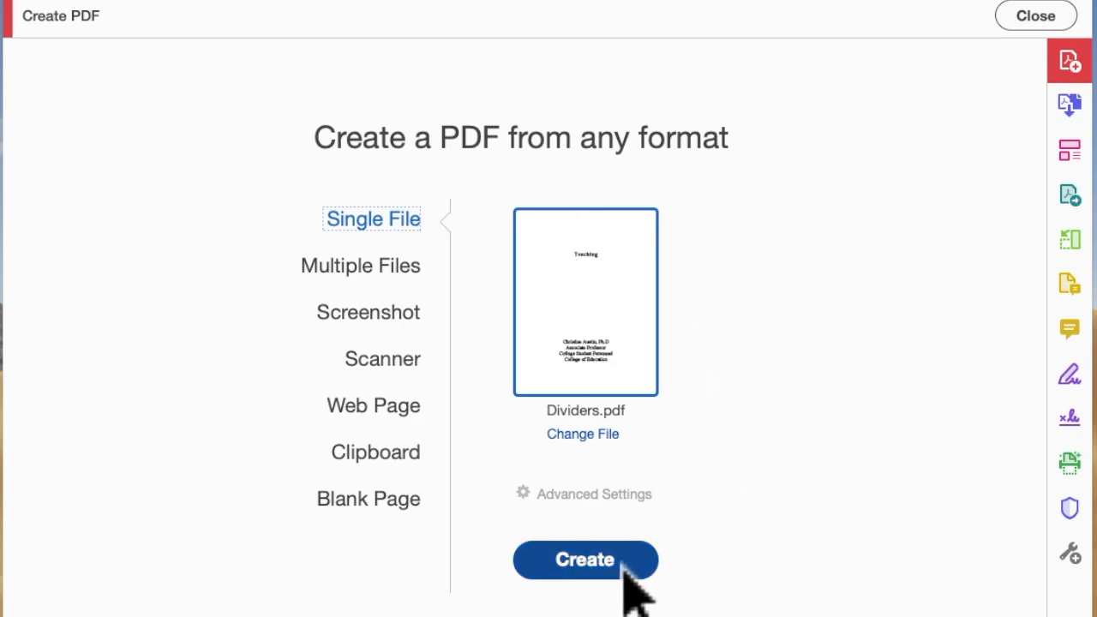
# Review the divider pages from Teaching to Professional Development and open the document in Organize Pages.
pyautogui.scroll(-10, 568, 397)
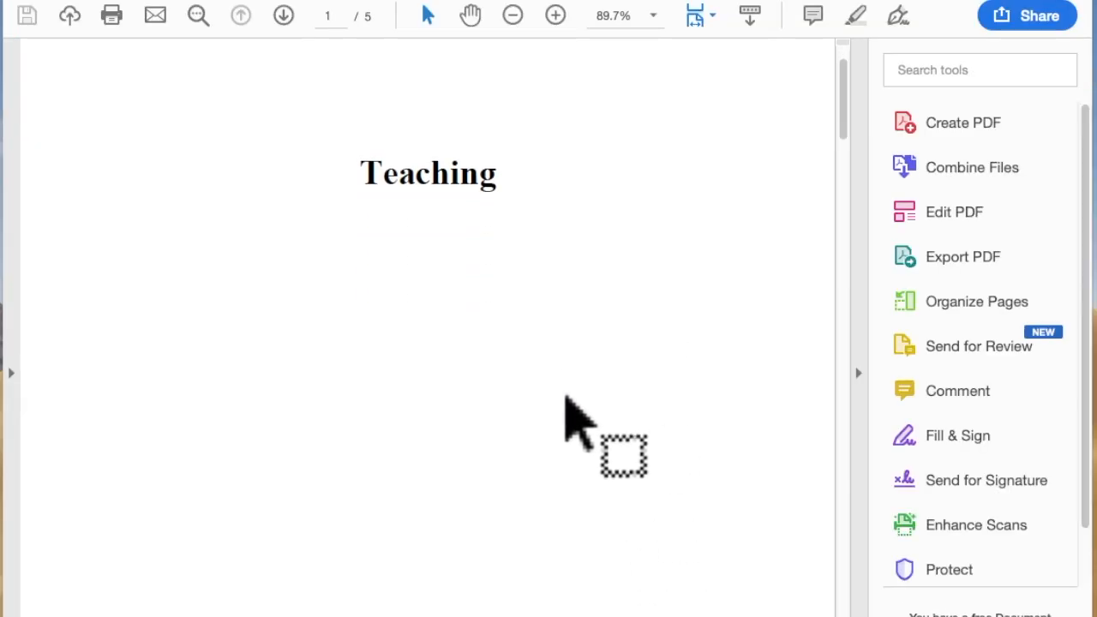
pyautogui.scroll(-10, 567, 397)
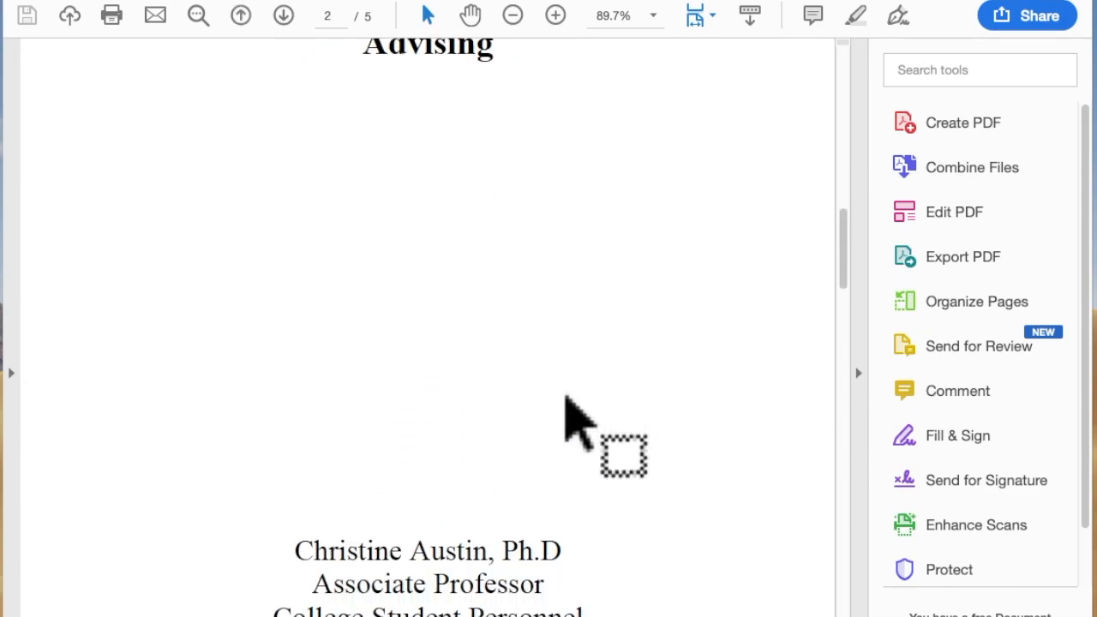
pyautogui.scroll(-10, 567, 397)
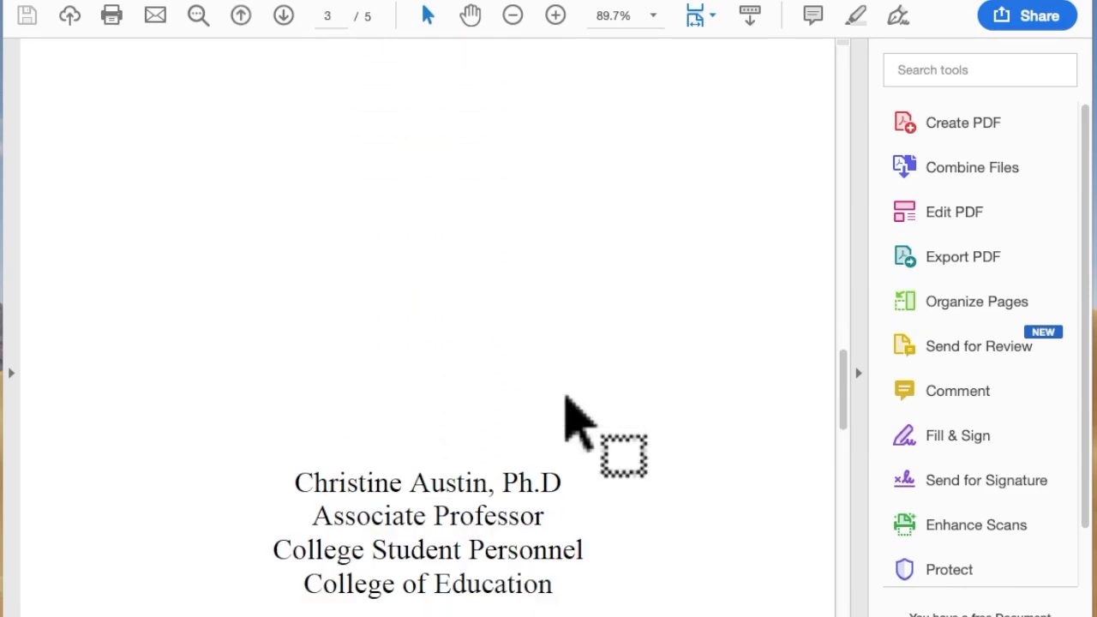
pyautogui.scroll(-10, 567, 397)
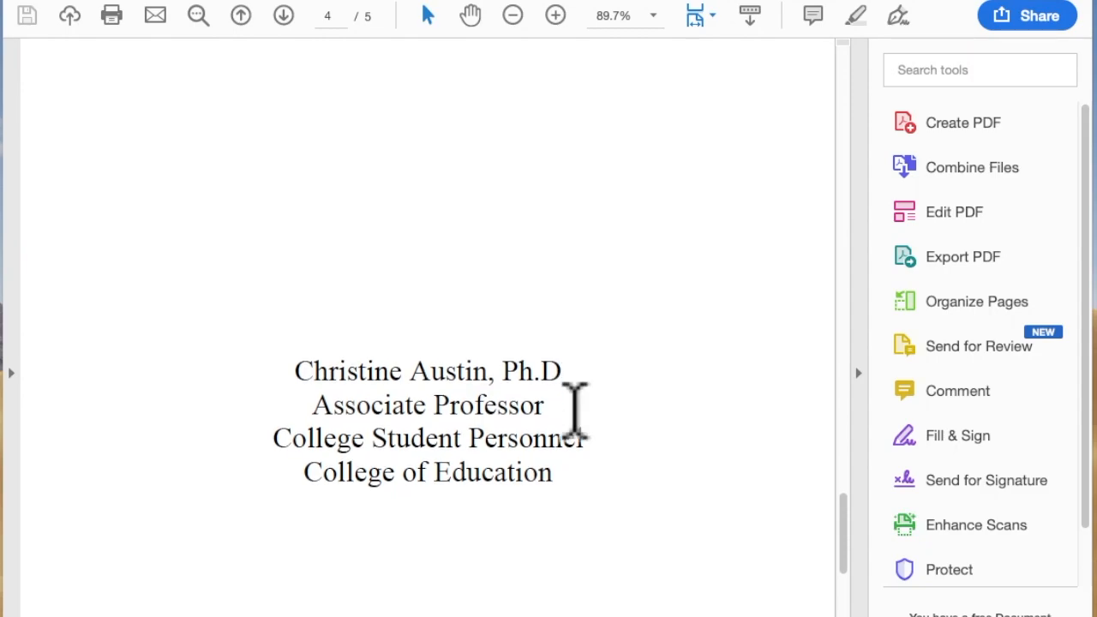
pyautogui.scroll(20, 567, 398)
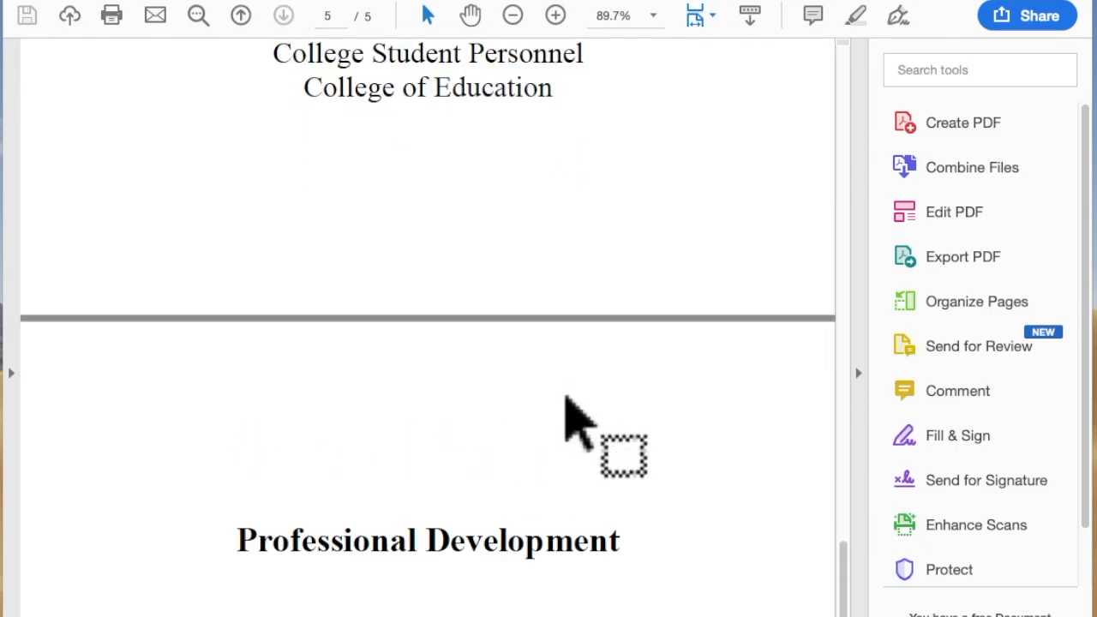
pyautogui.scroll(20, 567, 398)
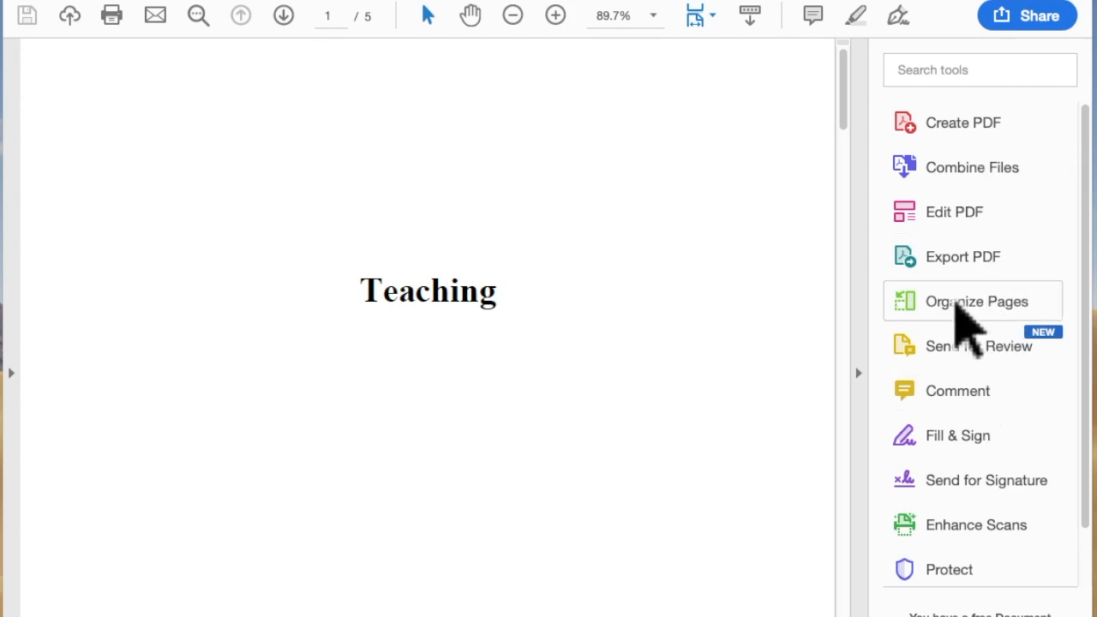
pyautogui.click(958, 312)
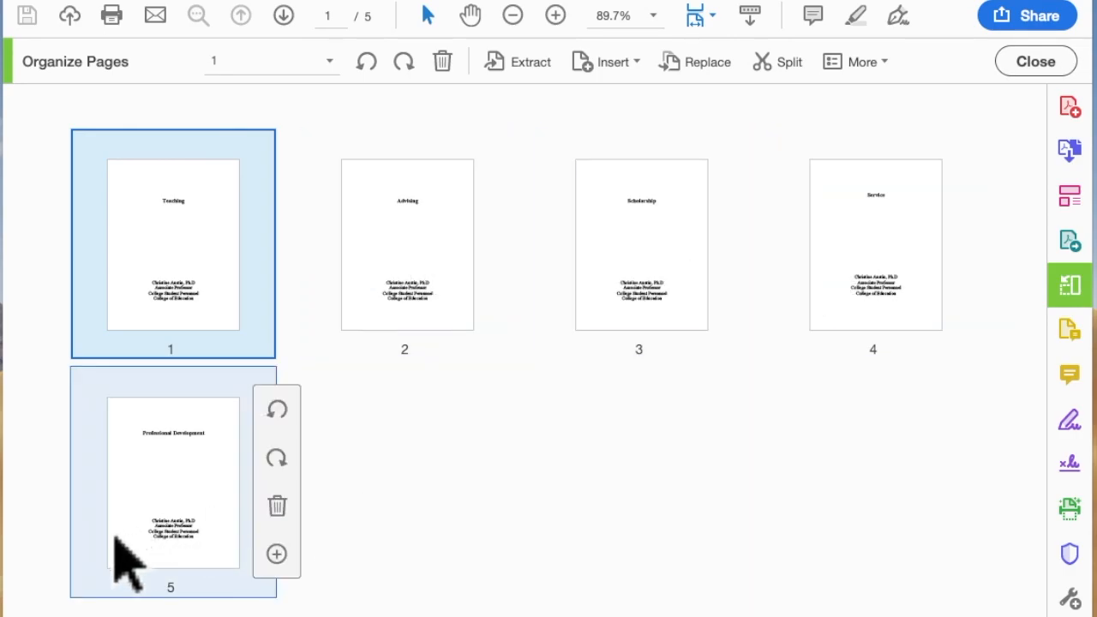
# Rotate the Teaching divider page counterclockwise and back clockwise.
pyautogui.moveTo(232, 236)
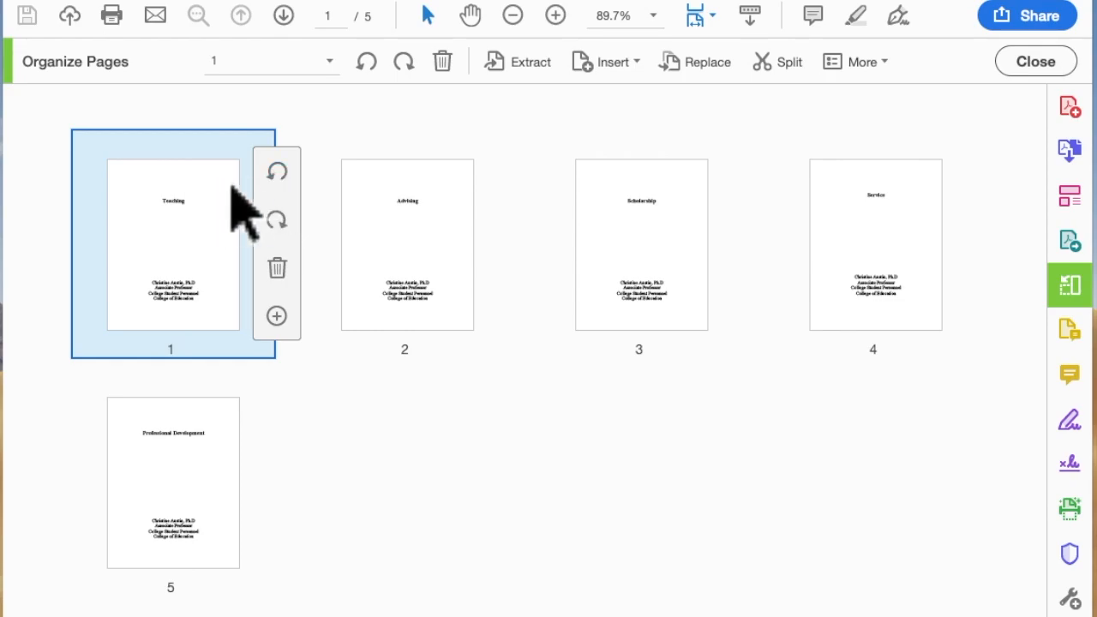
pyautogui.click(277, 172)
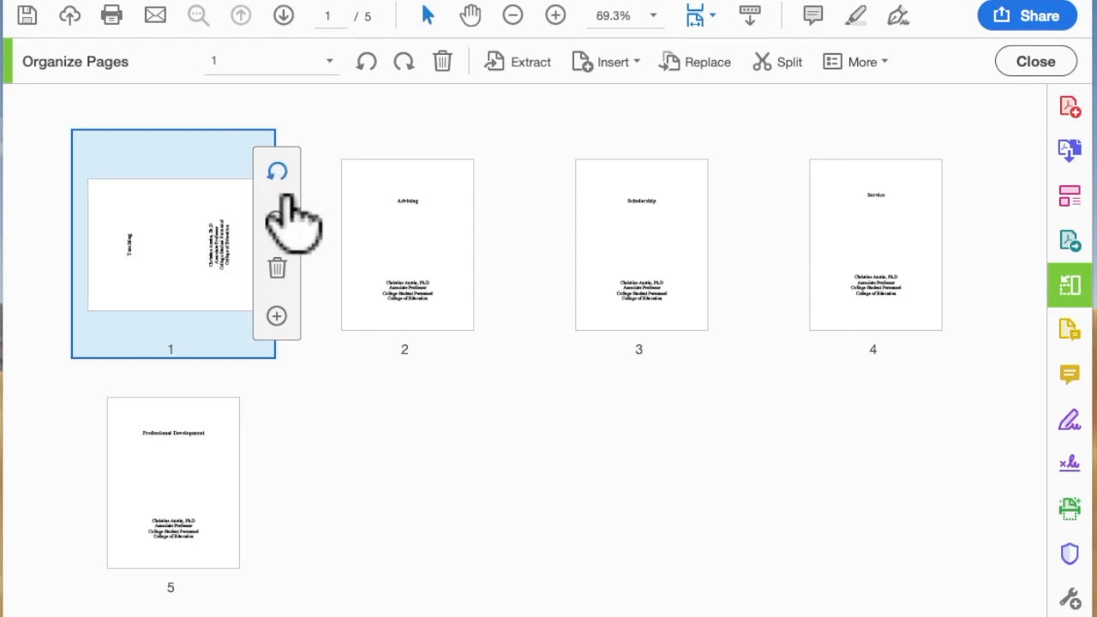
pyautogui.click(278, 221)
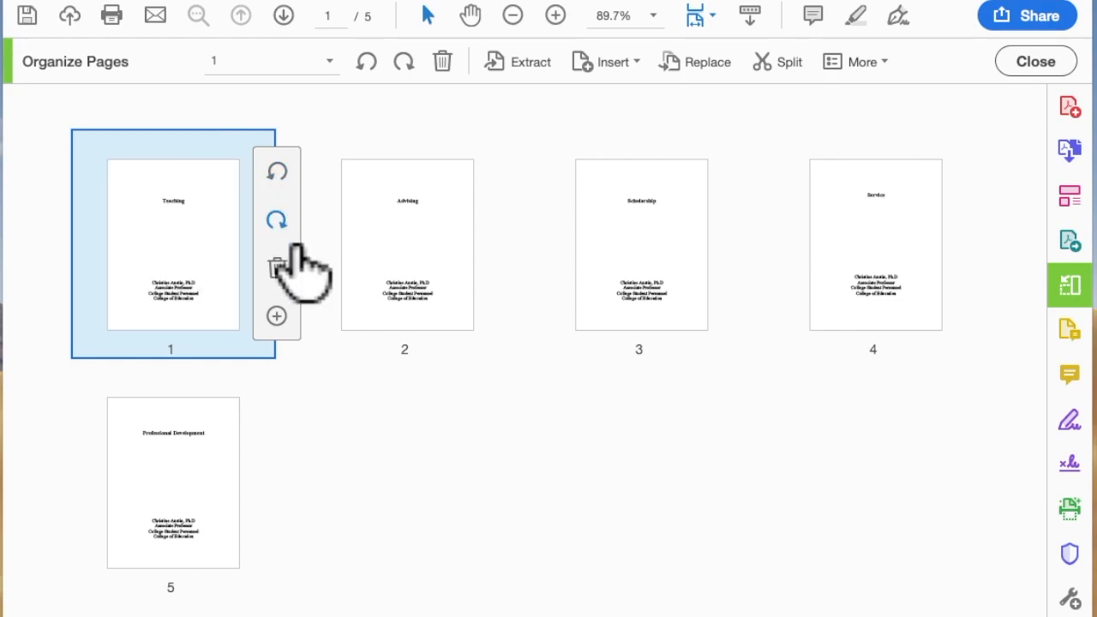
# Insert Advising Comments 2017.pdf from the Advising folder inside 1 - Teaching after the Teaching divider page.
pyautogui.click(277, 317)
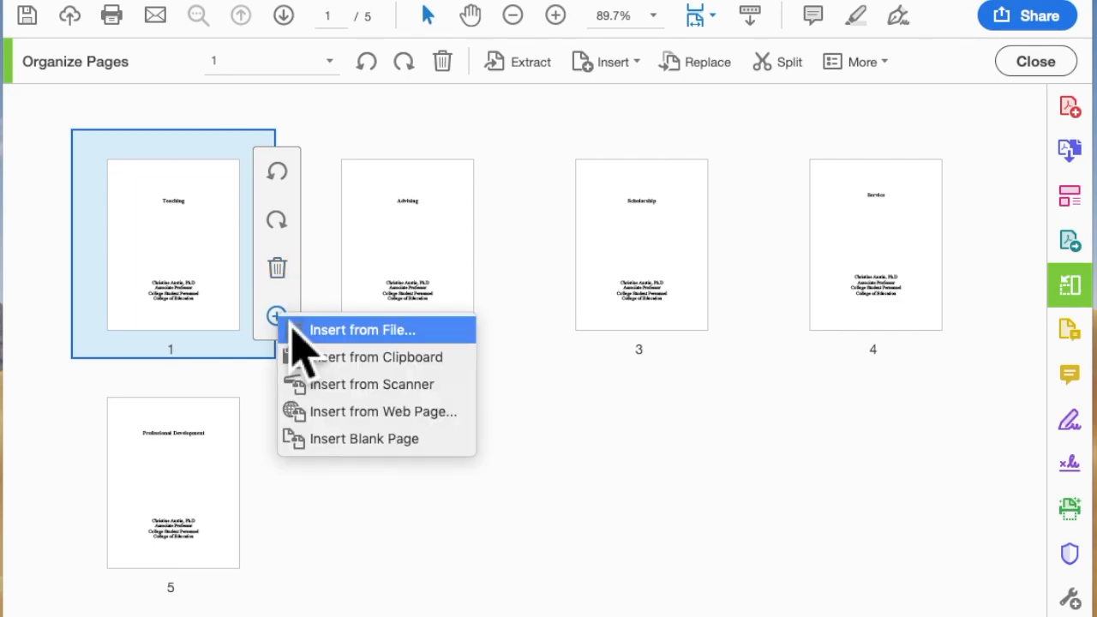
pyautogui.click(359, 334)
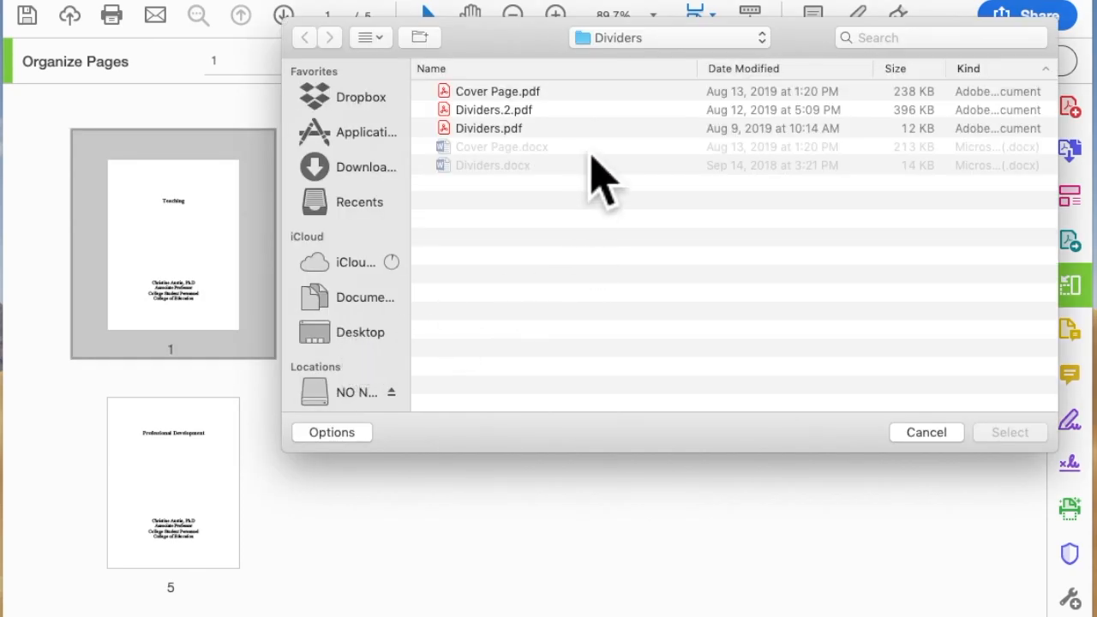
pyautogui.click(765, 40)
pyautogui.click(711, 67)
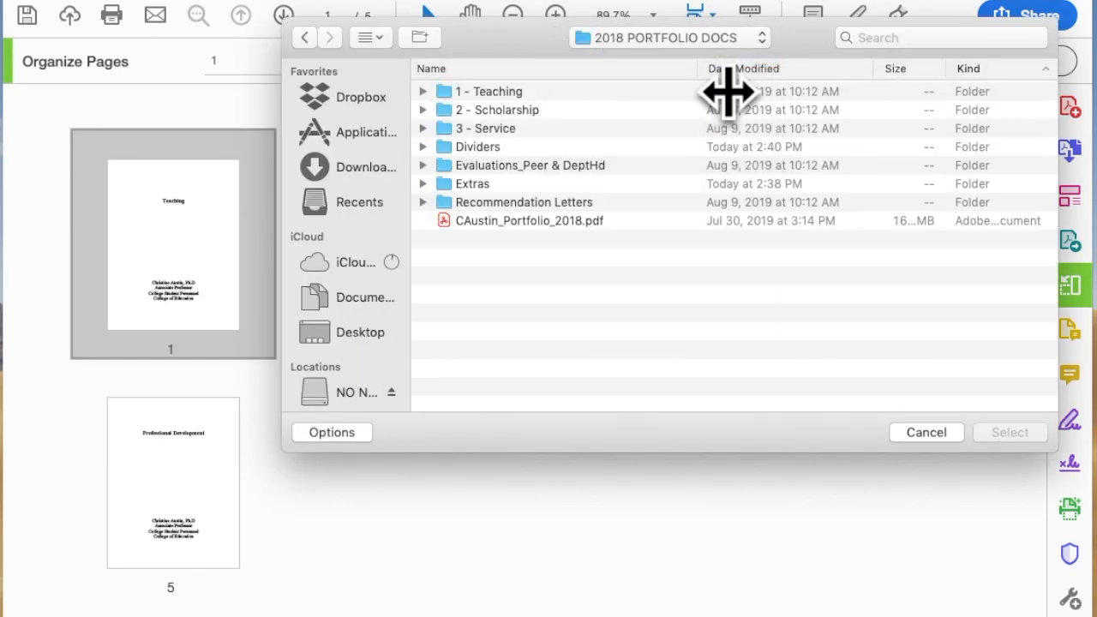
pyautogui.click(503, 99)
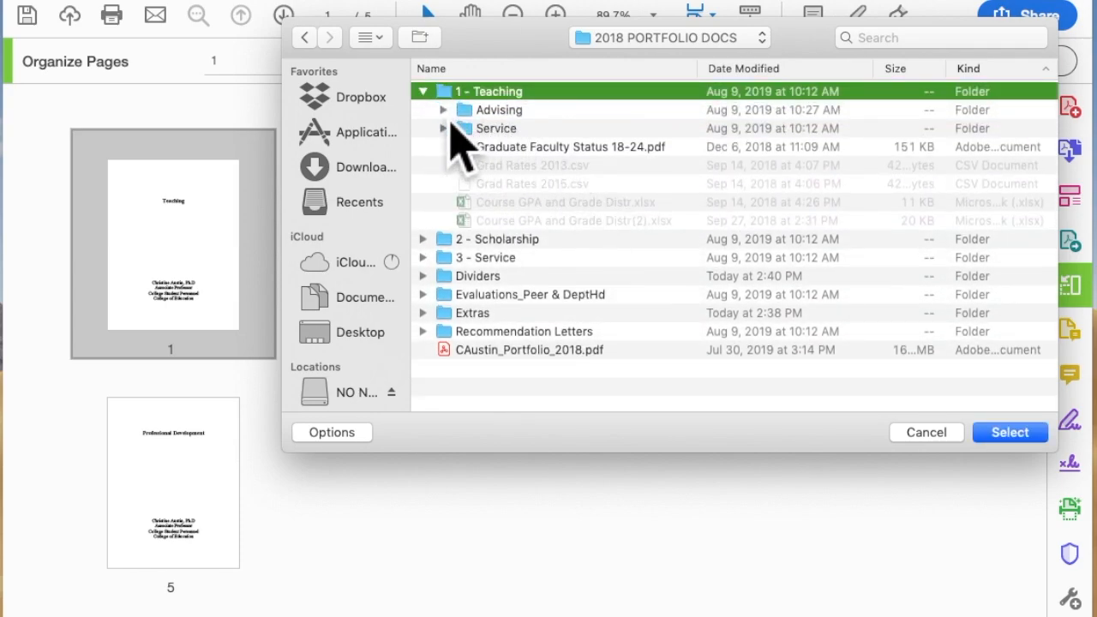
pyautogui.click(443, 109)
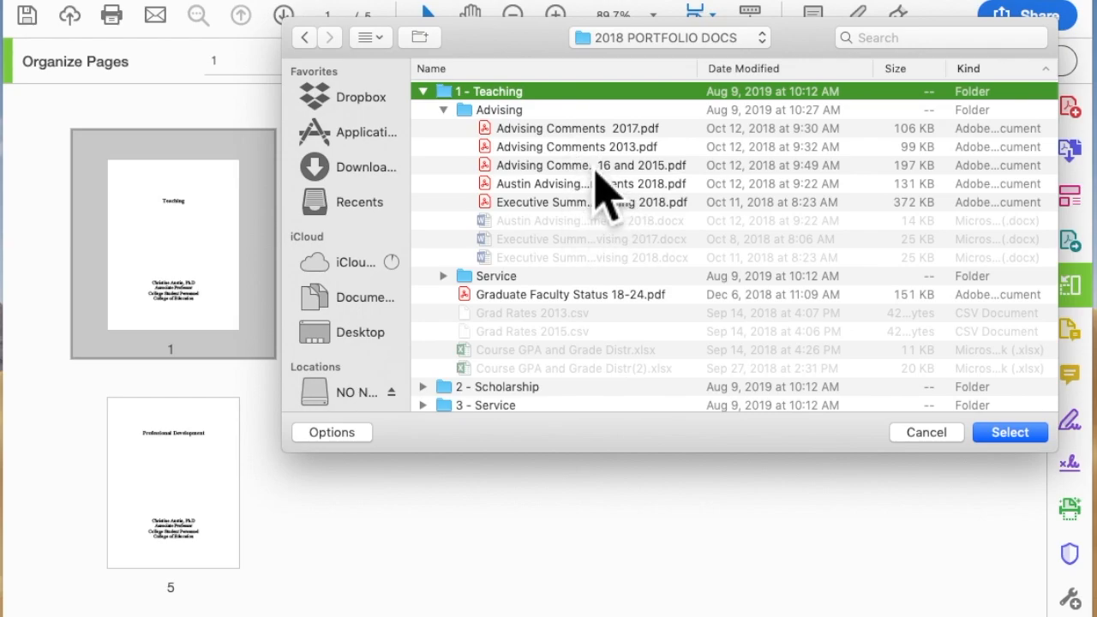
pyautogui.doubleClick(590, 130)
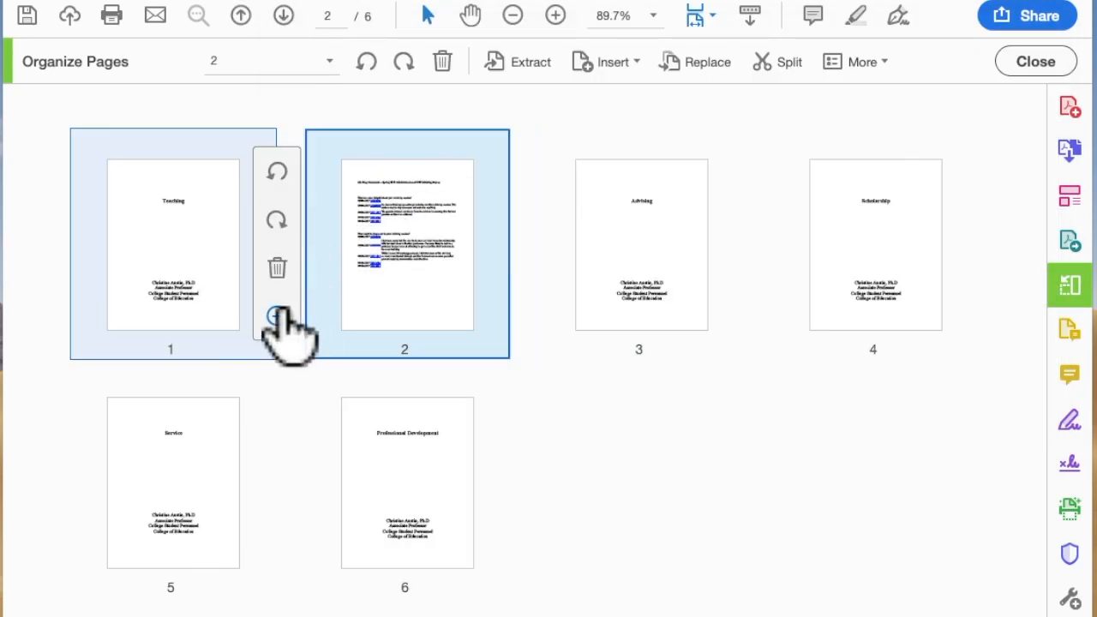
# Insert Advising Comments 2016 and 2015.pdf from the Advising folder directly after the Teaching divider page.
pyautogui.click(276, 316)
pyautogui.click(343, 329)
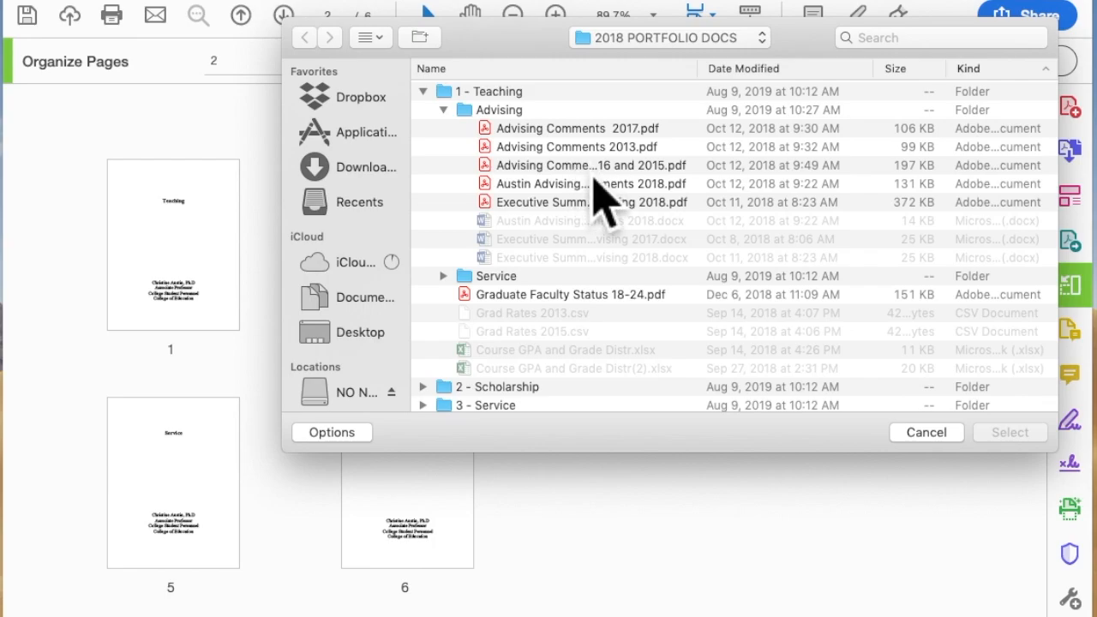
pyautogui.doubleClick(588, 168)
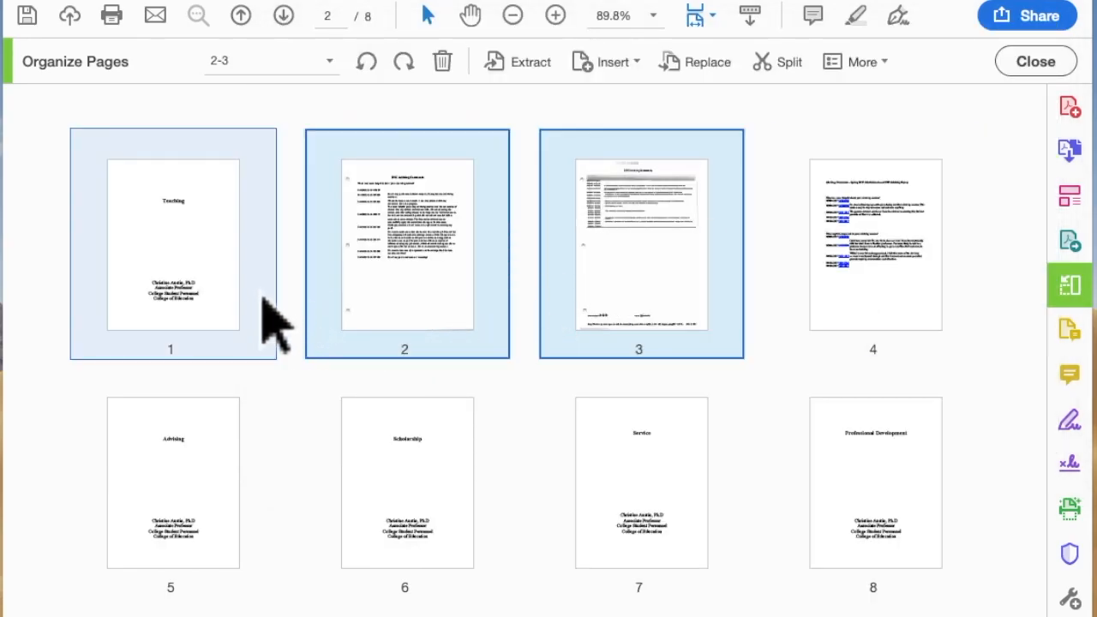
# Insert Executive Summary Advising 2018.pdf from the Advising folder directly after the Teaching divider page.
pyautogui.click(259, 247)
pyautogui.click(277, 315)
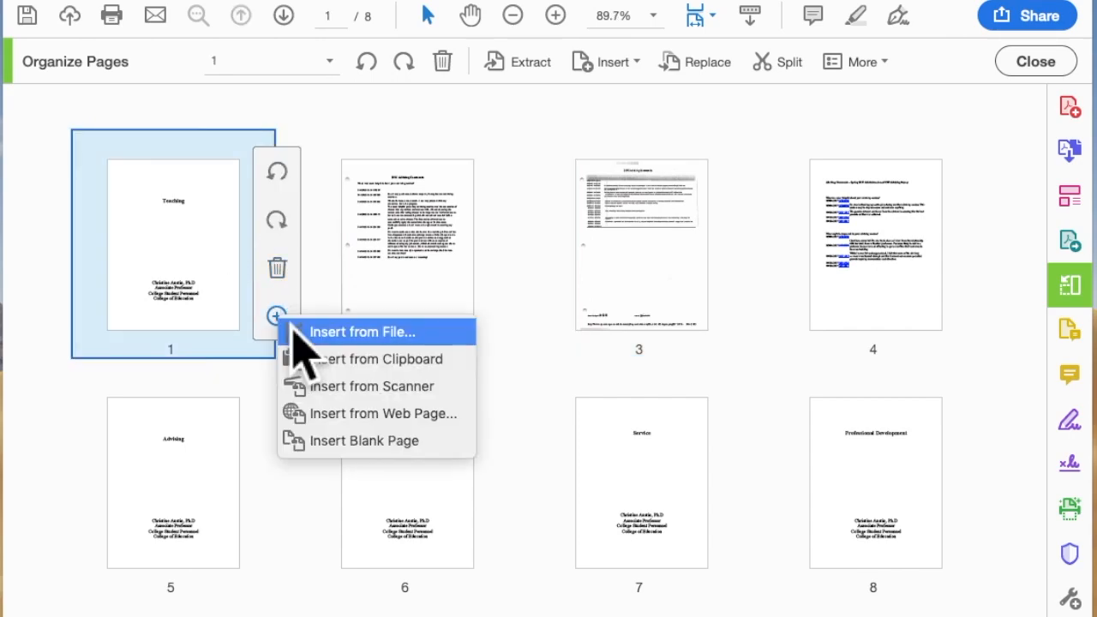
pyautogui.click(339, 334)
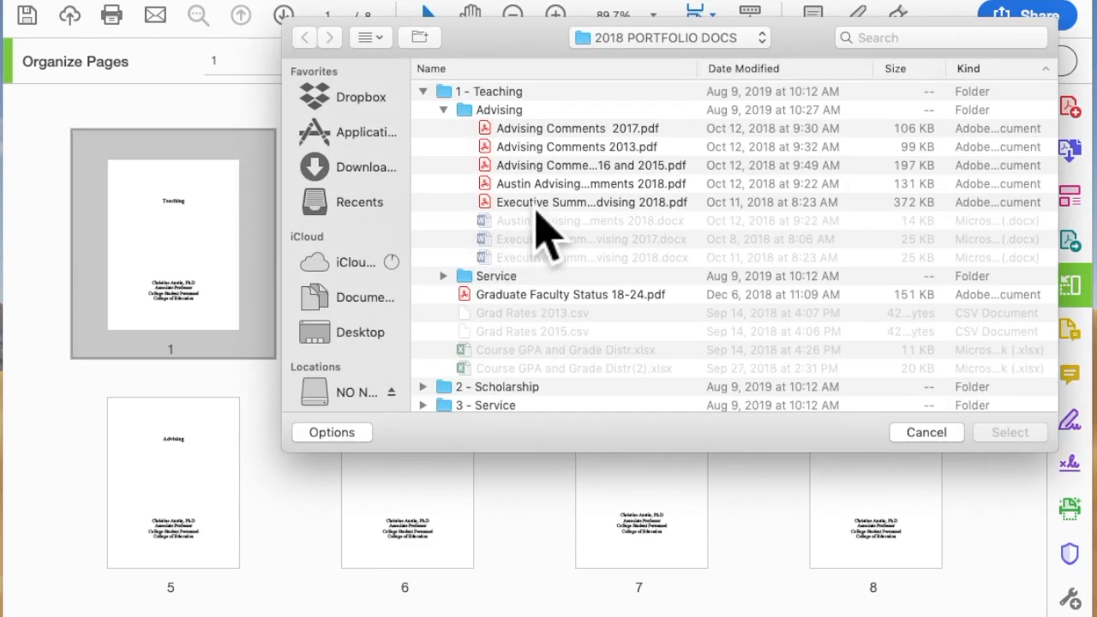
pyautogui.doubleClick(536, 209)
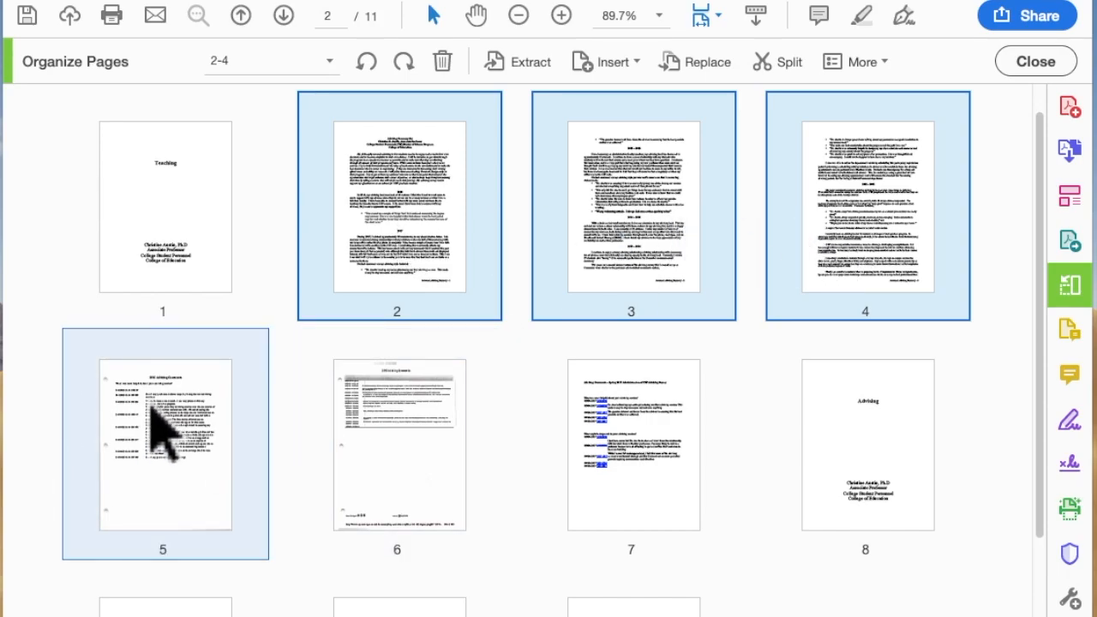
# Examine the content and order of the inserted advising pages and the remaining dividers in enlarged thumbnails.
pyautogui.scroll(5, 150, 408)
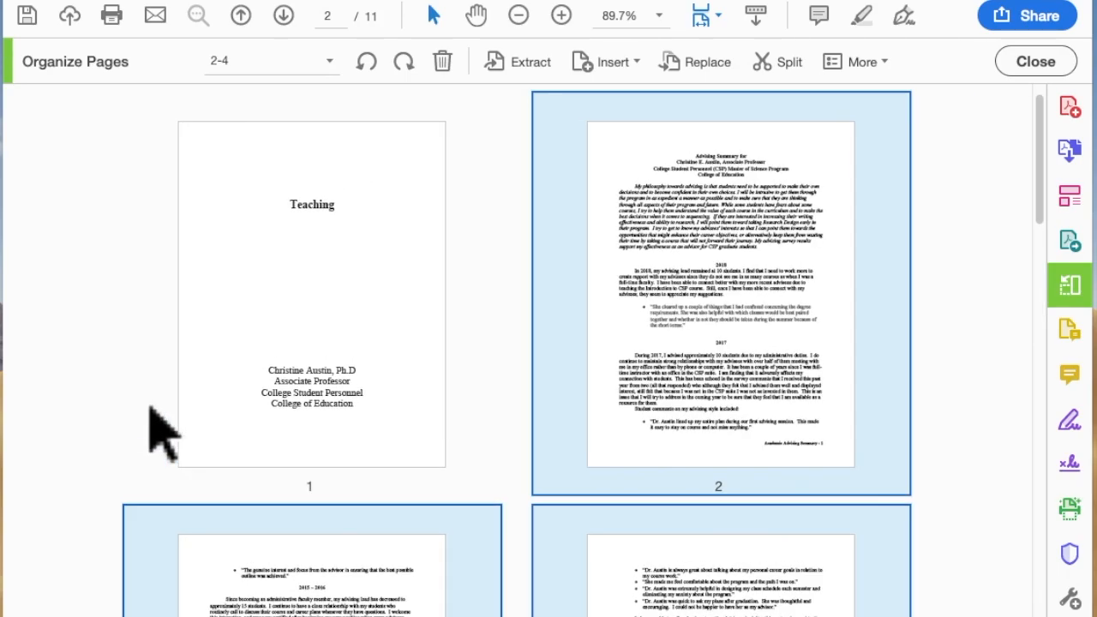
pyautogui.scroll(-4, 150, 407)
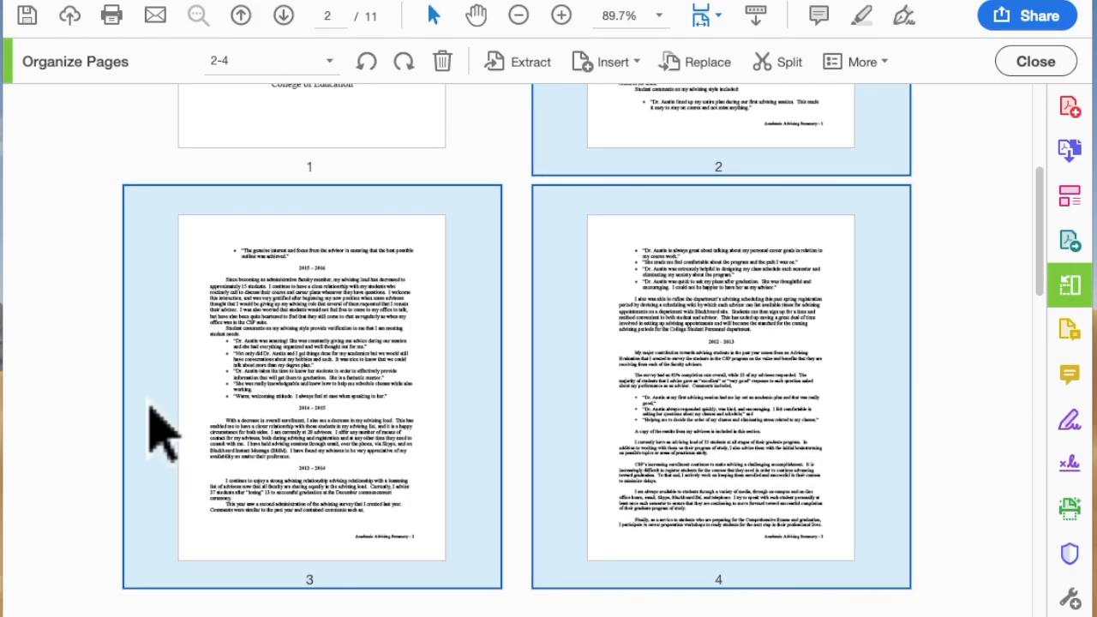
pyautogui.scroll(-5, 150, 428)
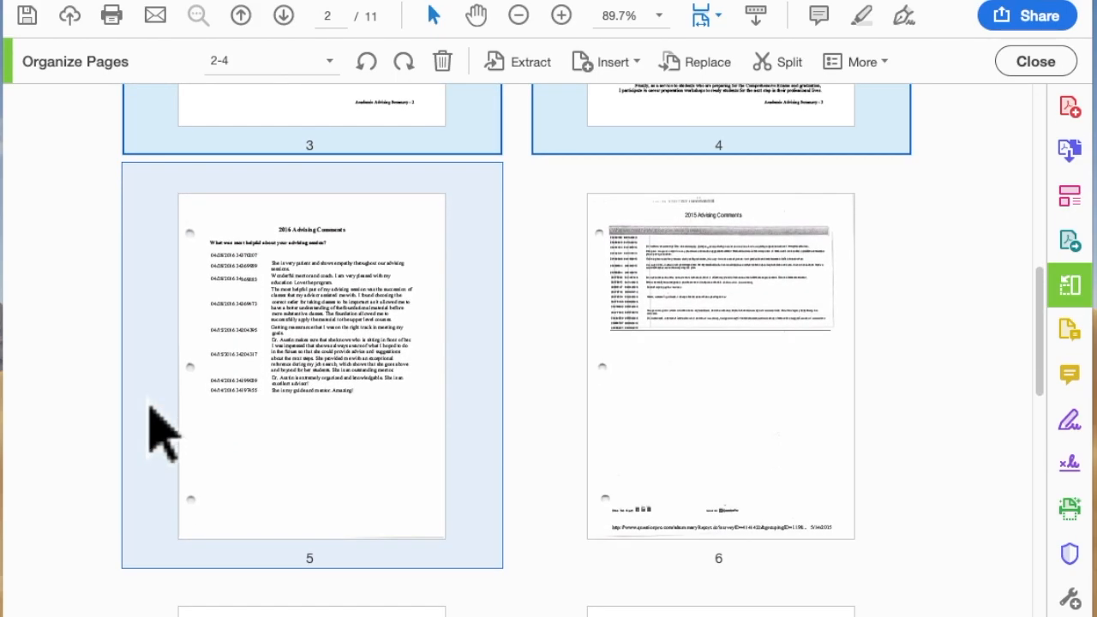
pyautogui.scroll(5, 150, 407)
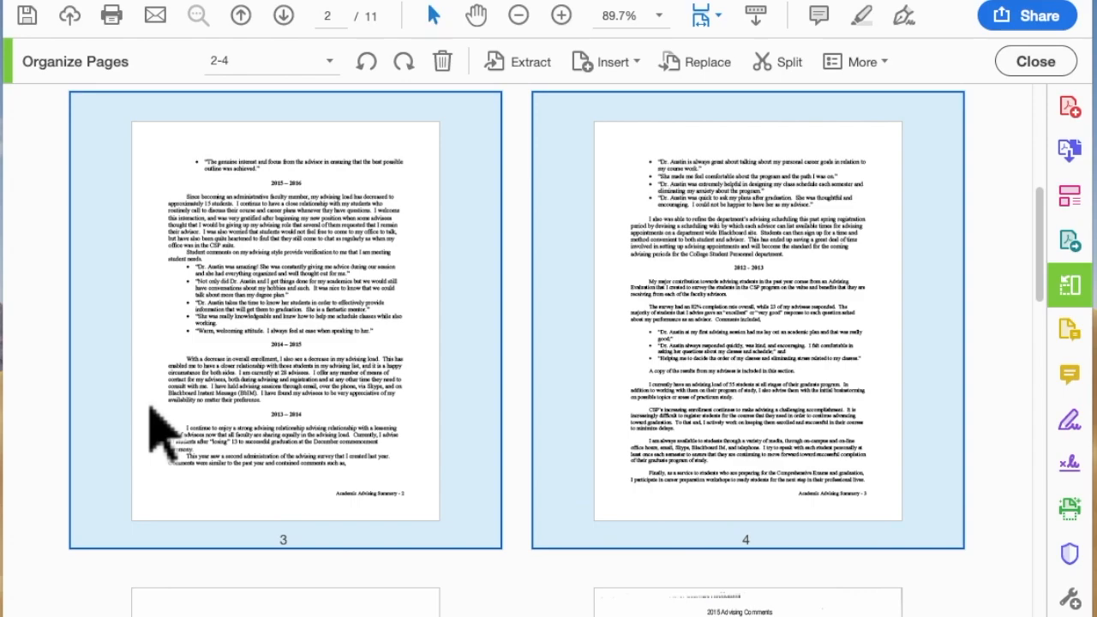
pyautogui.scroll(-5, 331, 424)
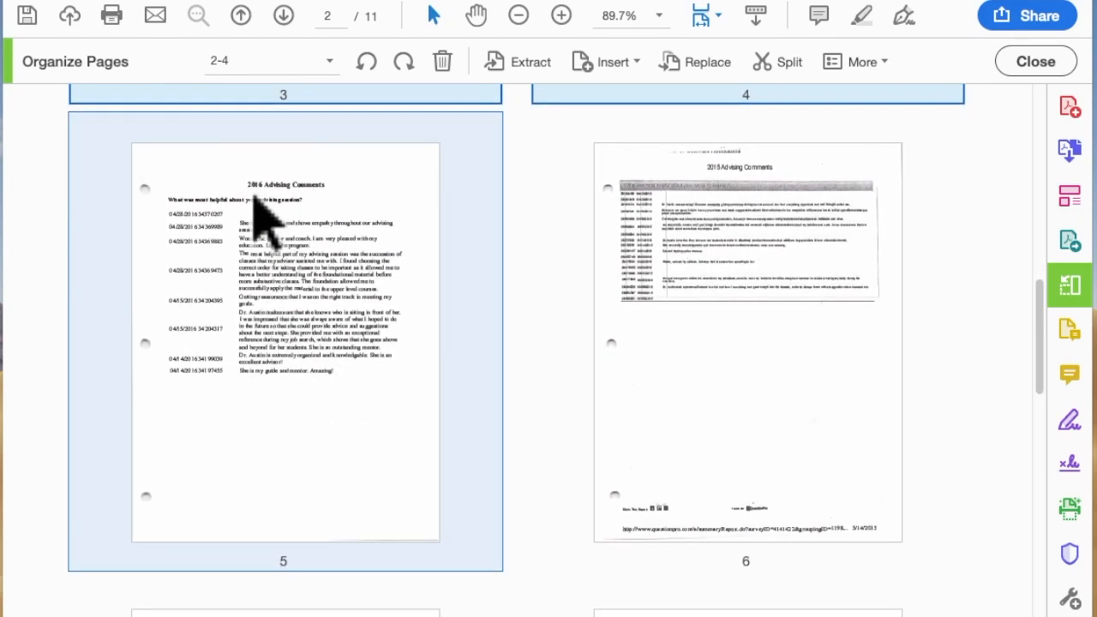
pyautogui.scroll(-2, 476, 497)
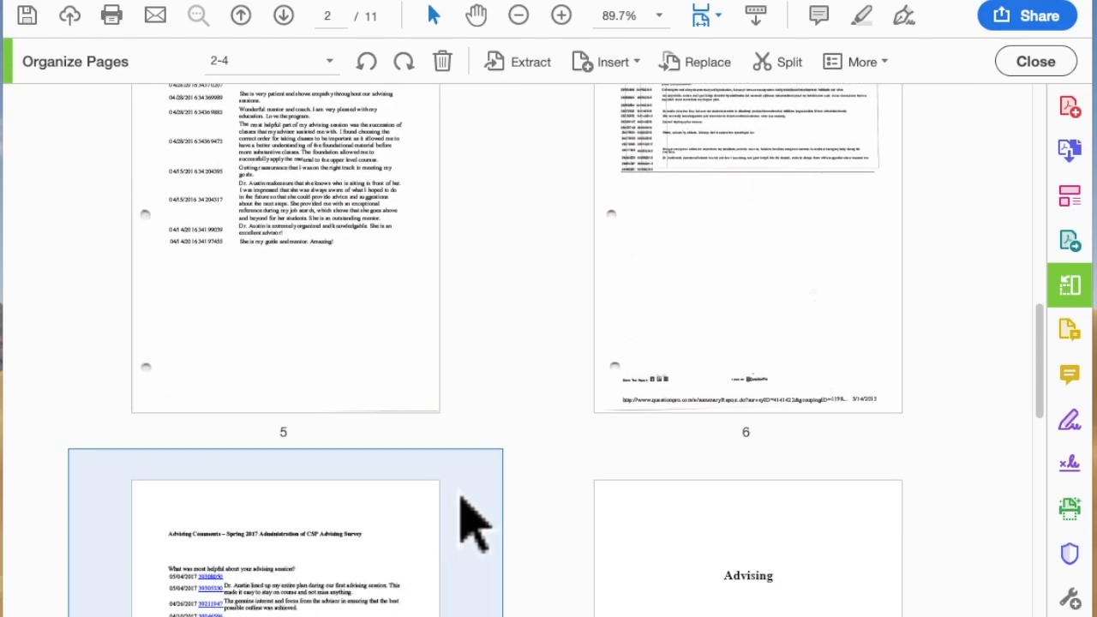
pyautogui.scroll(-5, 461, 498)
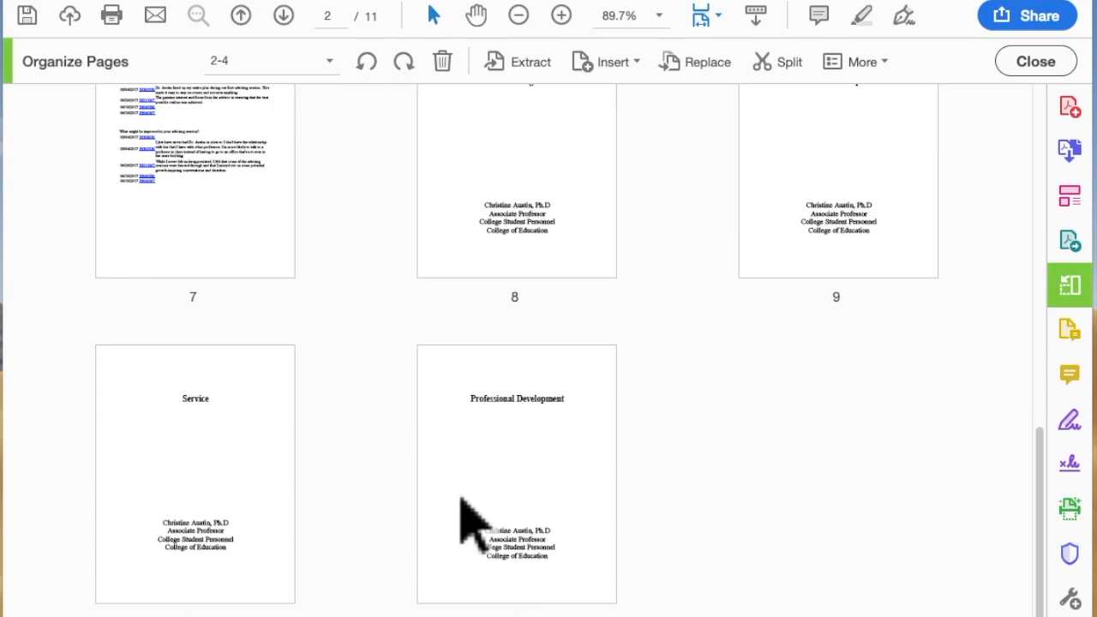
pyautogui.scroll(-5, 476, 514)
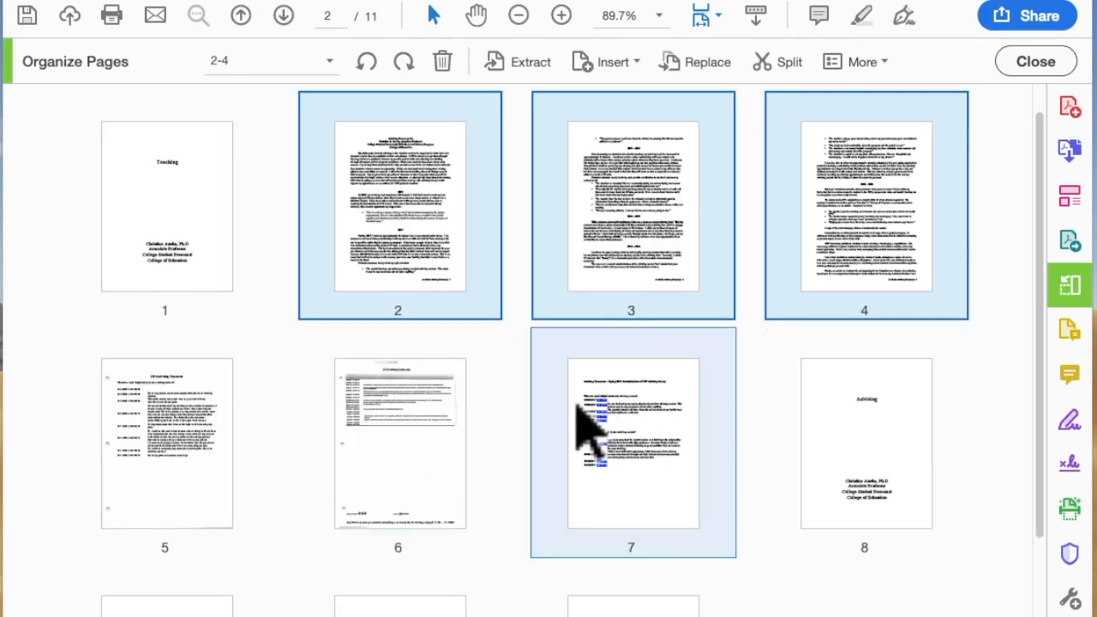
# Move the Spring 2017 advising comments page ahead of the 2016 advising comments, to position 5.
pyautogui.moveTo(566, 420); pyautogui.dragTo(111, 433)
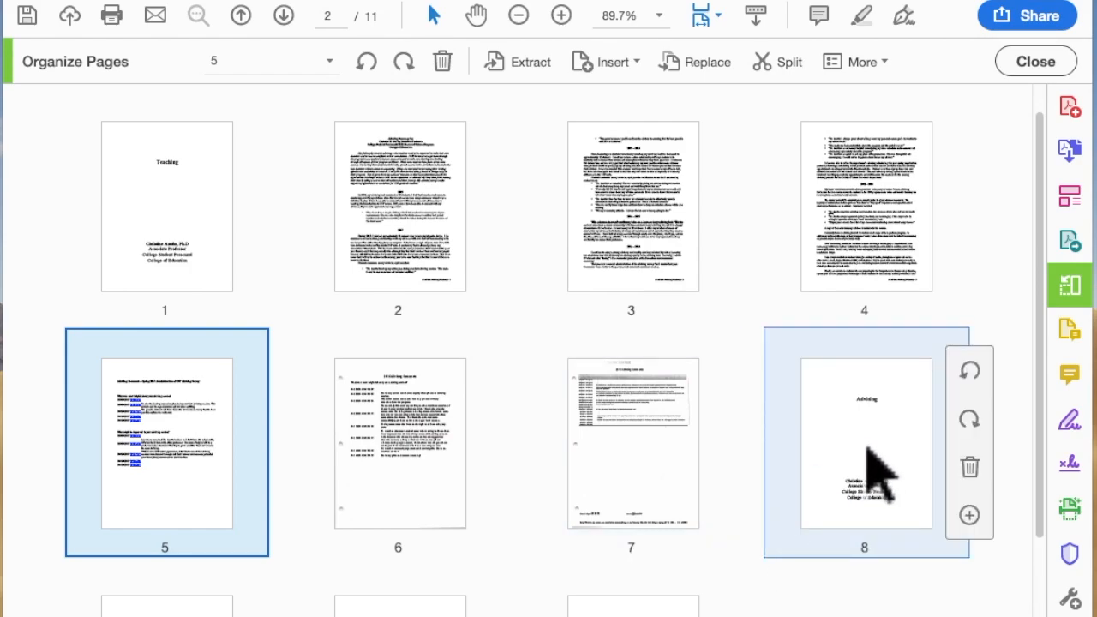
# Move the Advising divider page from position 8 to position 2, directly after the Teaching divider.
pyautogui.click(879, 472)
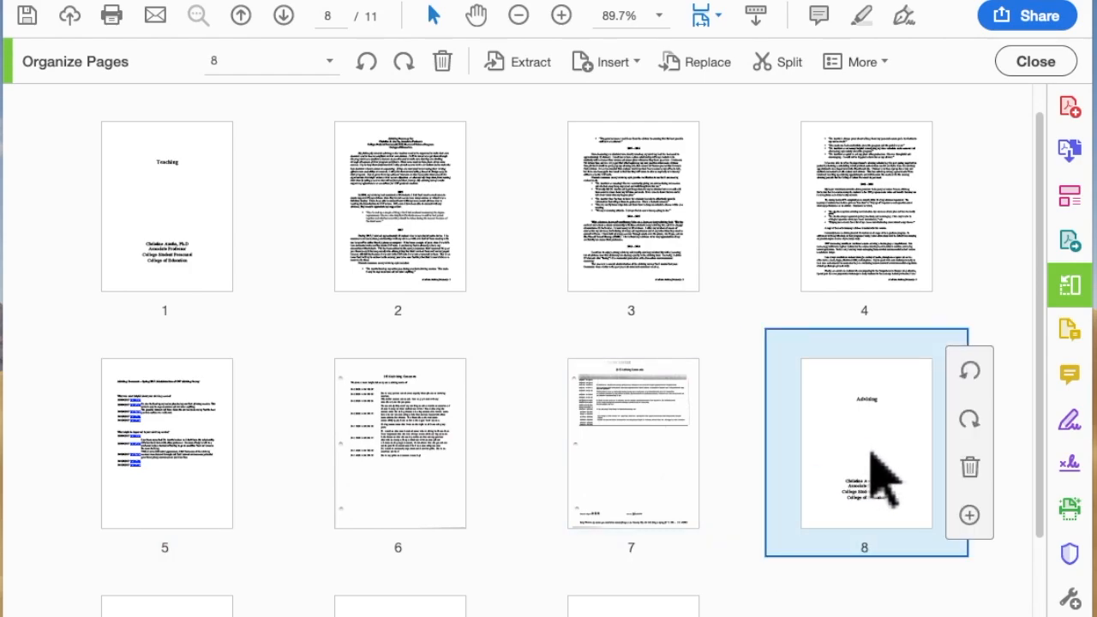
pyautogui.moveTo(884, 448); pyautogui.dragTo(354, 243)
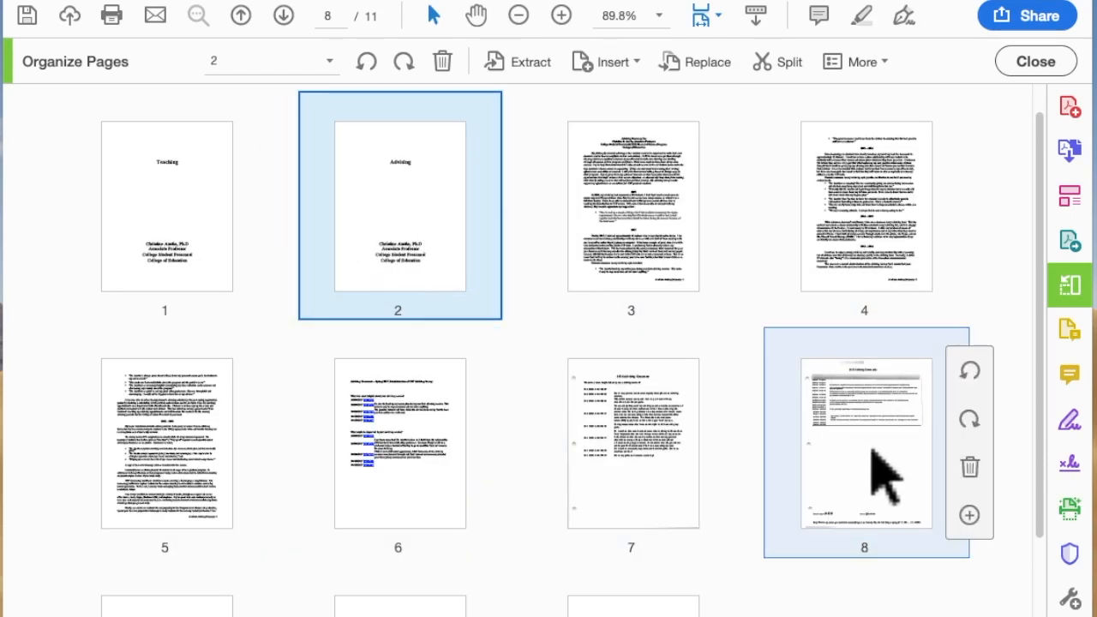
# Delete the Professional Development divider page from the end of the document.
pyautogui.scroll(-2, 753, 553)
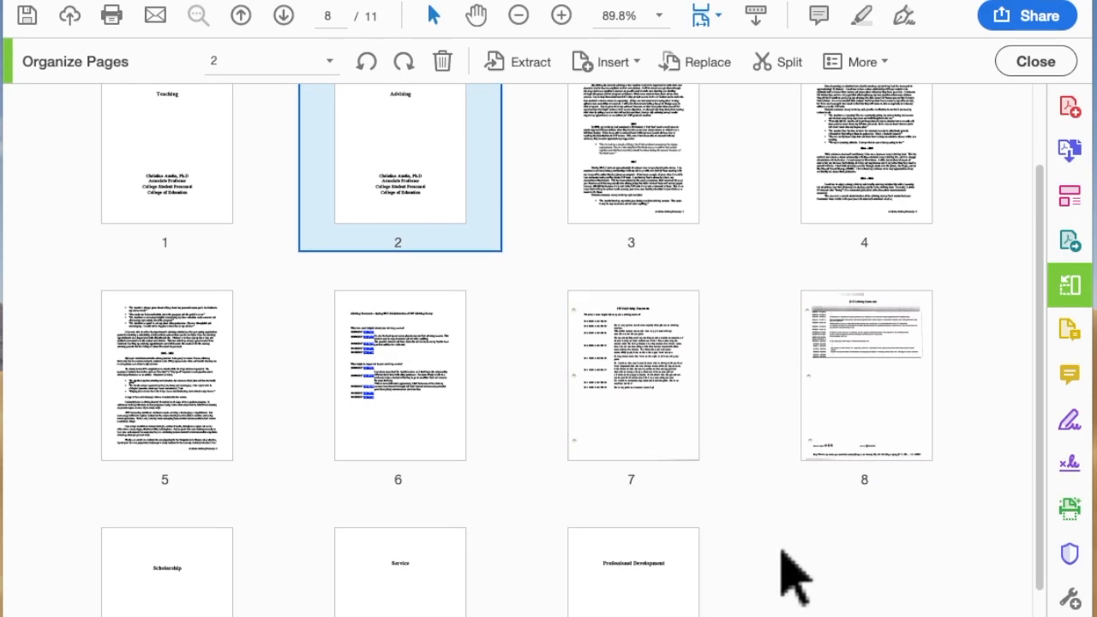
pyautogui.scroll(-3, 789, 573)
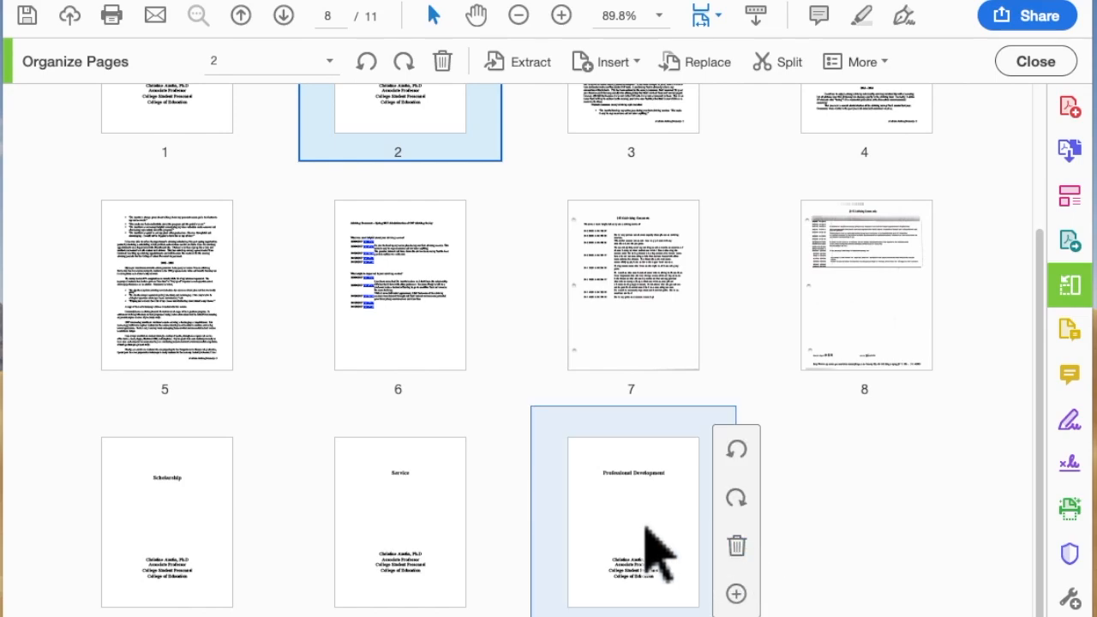
pyautogui.click(659, 553)
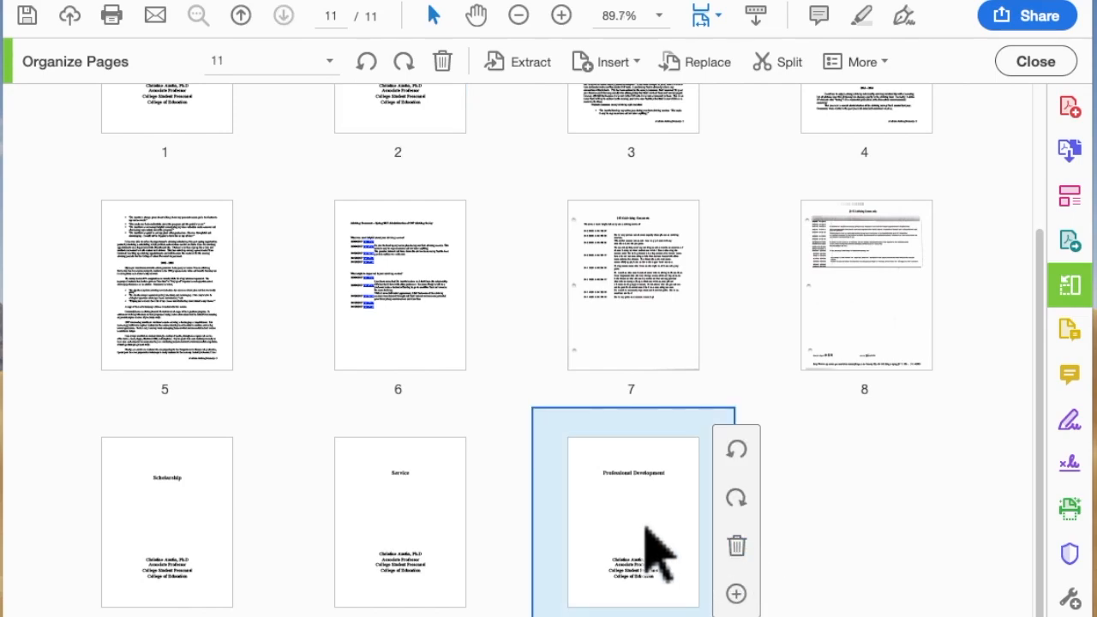
pyautogui.click(739, 549)
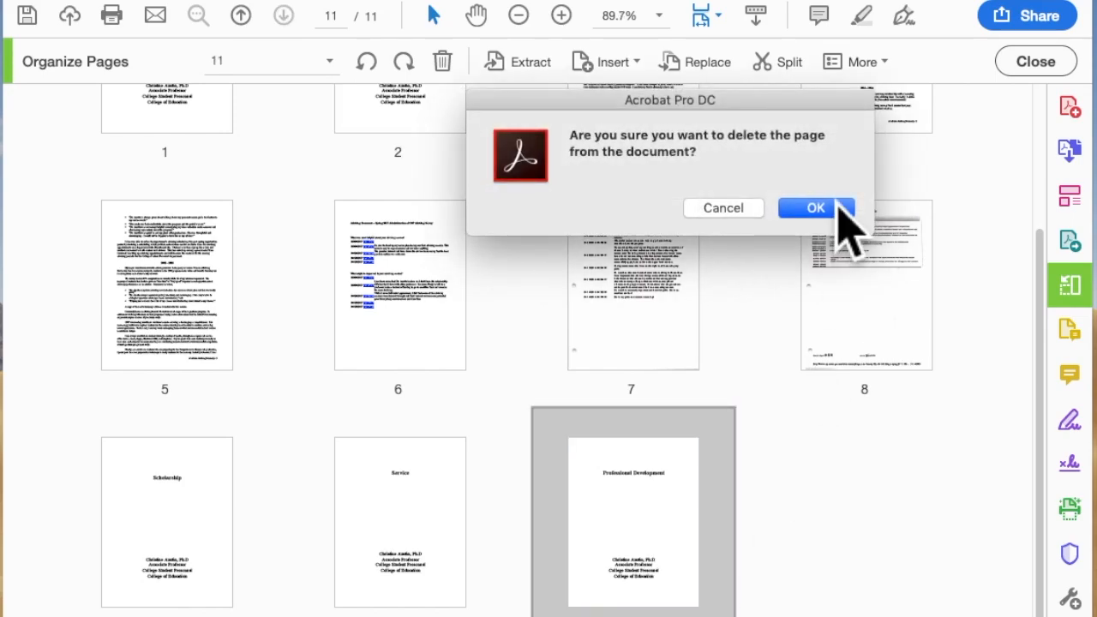
pyautogui.click(815, 208)
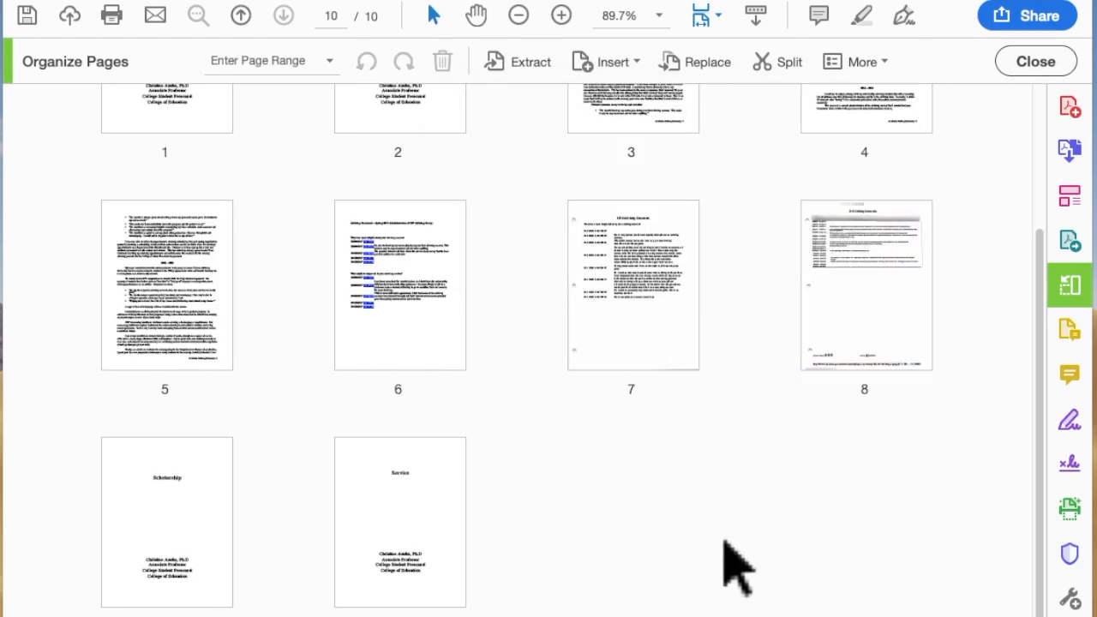
# Edit the Advising Summary heading on page 3 to remove the word "Associate" before "Professor".
pyautogui.scroll(3, 535, 393)
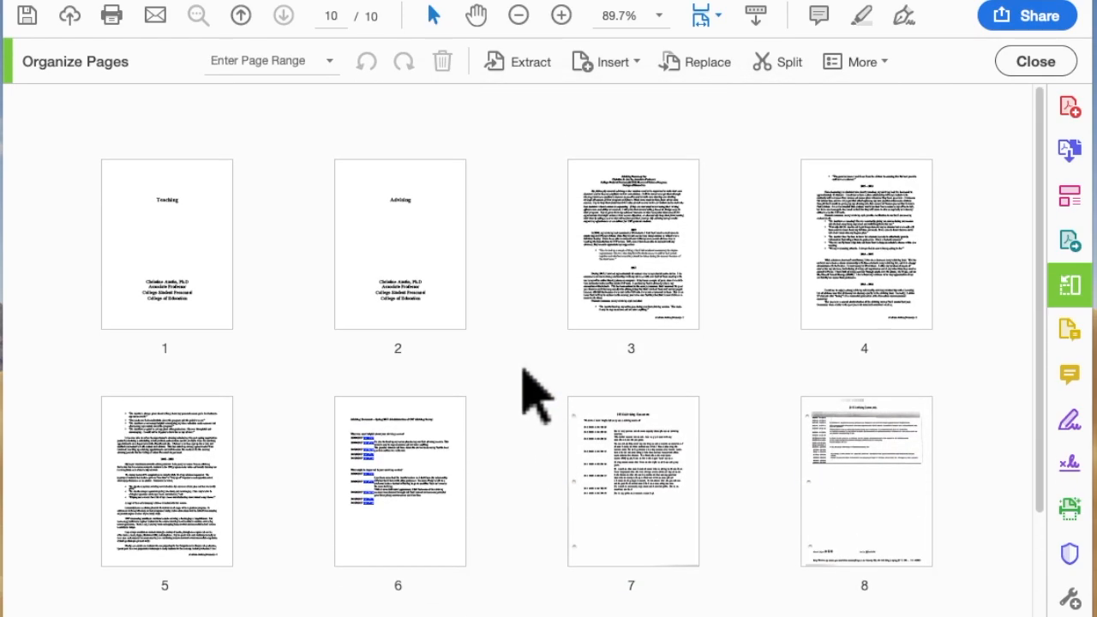
pyautogui.moveTo(626, 343)
pyautogui.click(645, 284)
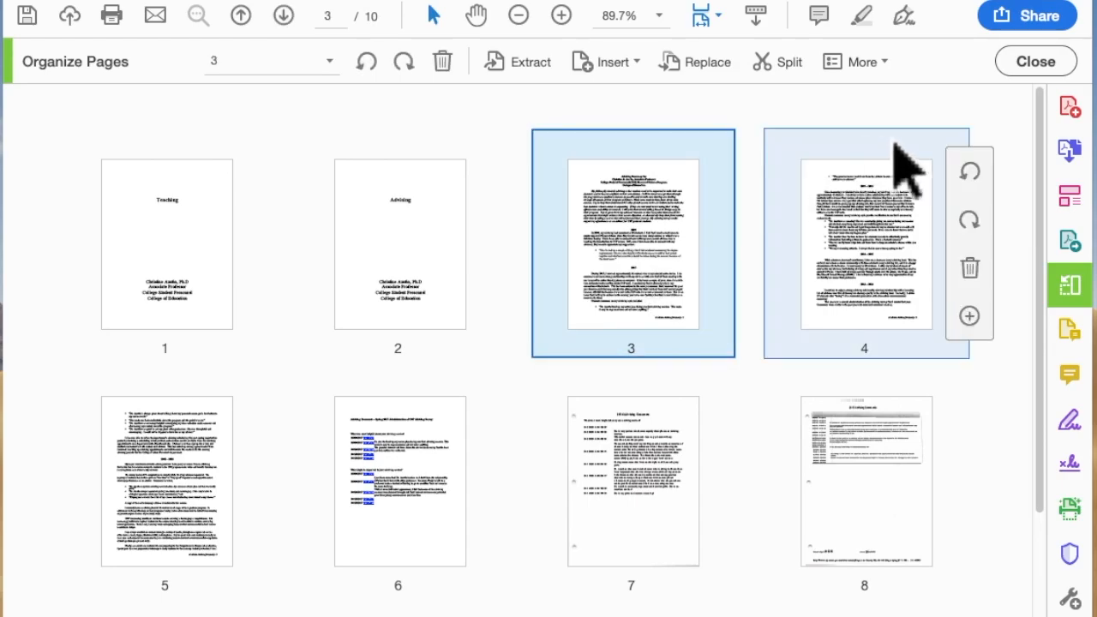
pyautogui.scroll(-1, 975, 205)
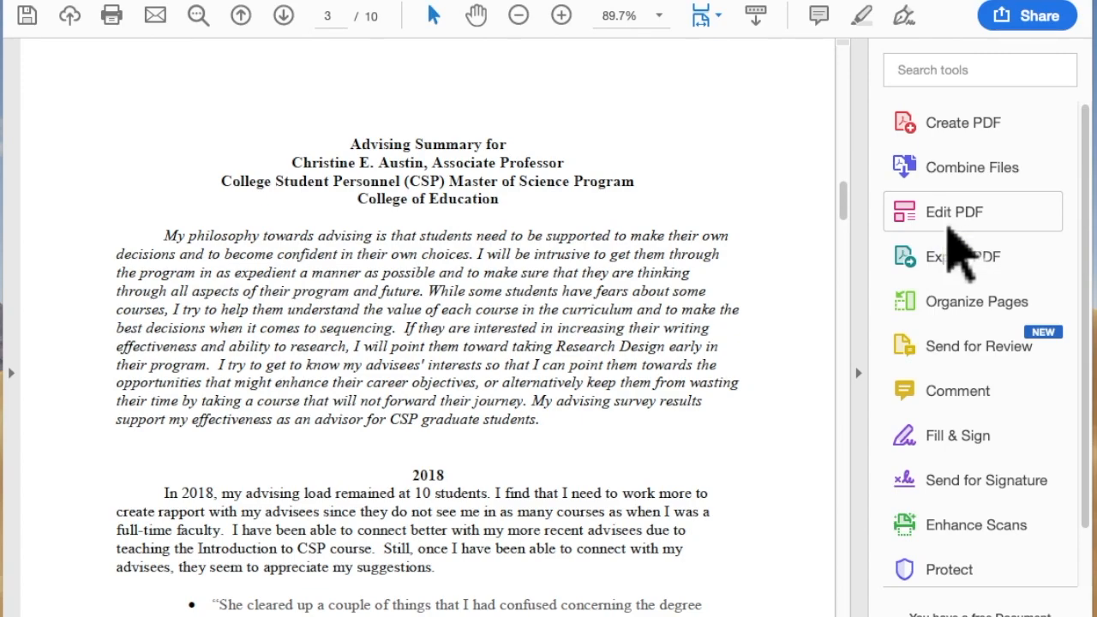
pyautogui.click(939, 225)
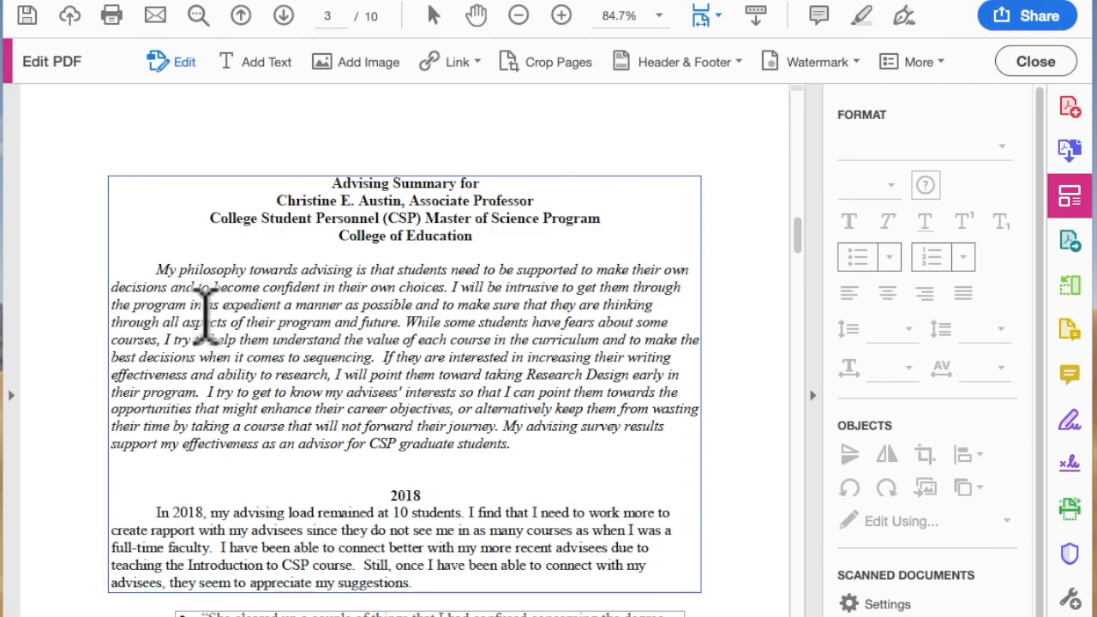
pyautogui.scroll(-6, 214, 317)
pyautogui.scroll(-7, 283, 548)
pyautogui.scroll(11, 296, 562)
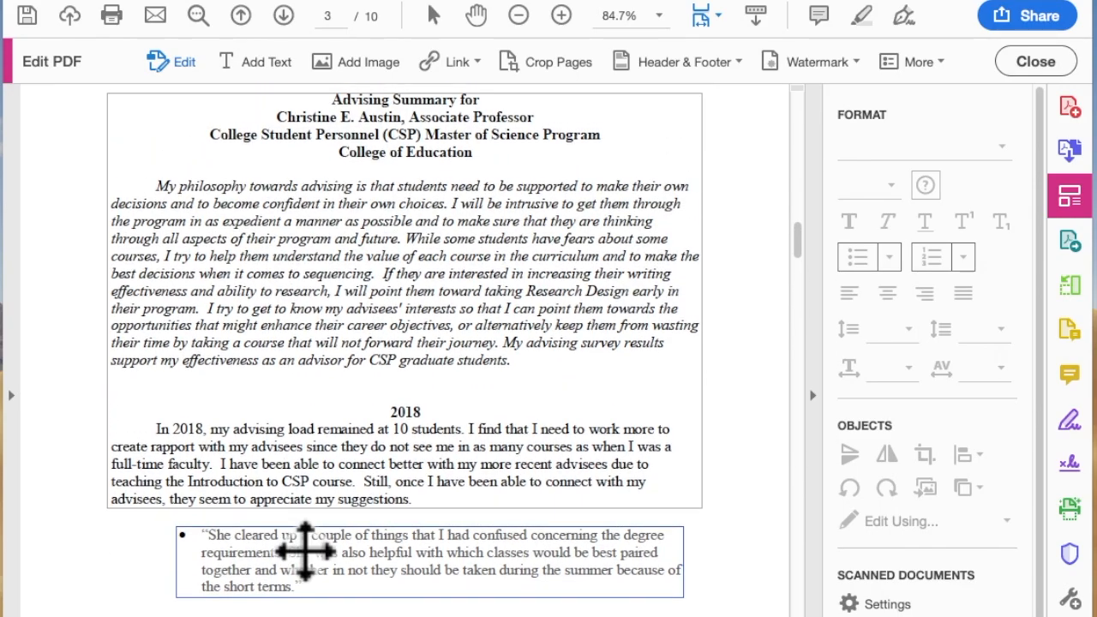
pyautogui.scroll(1, 294, 548)
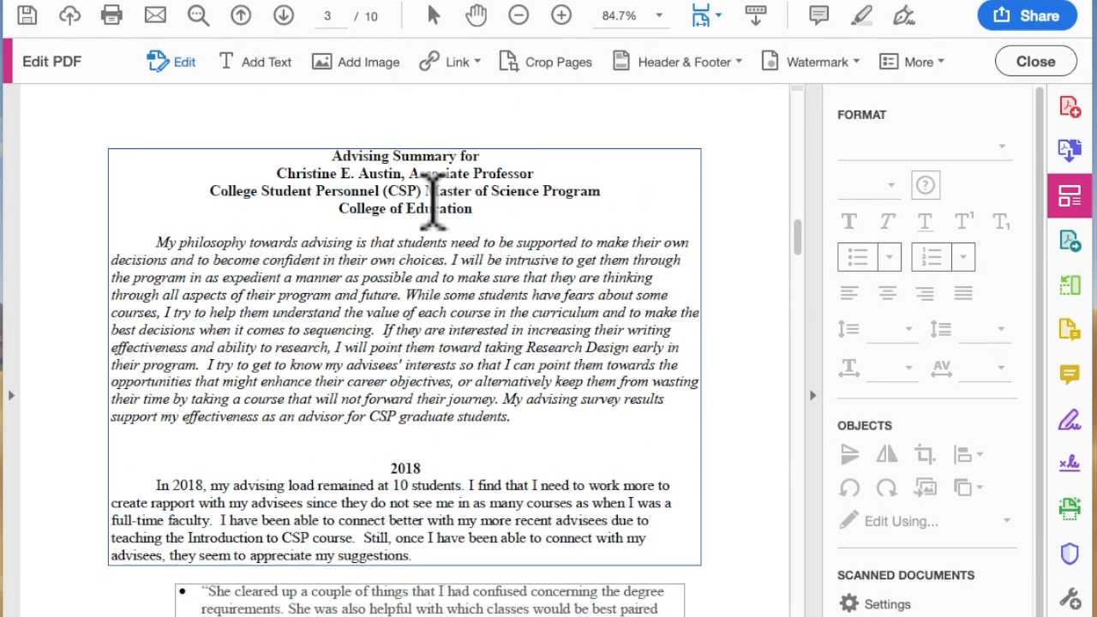
pyautogui.doubleClick(452, 176)
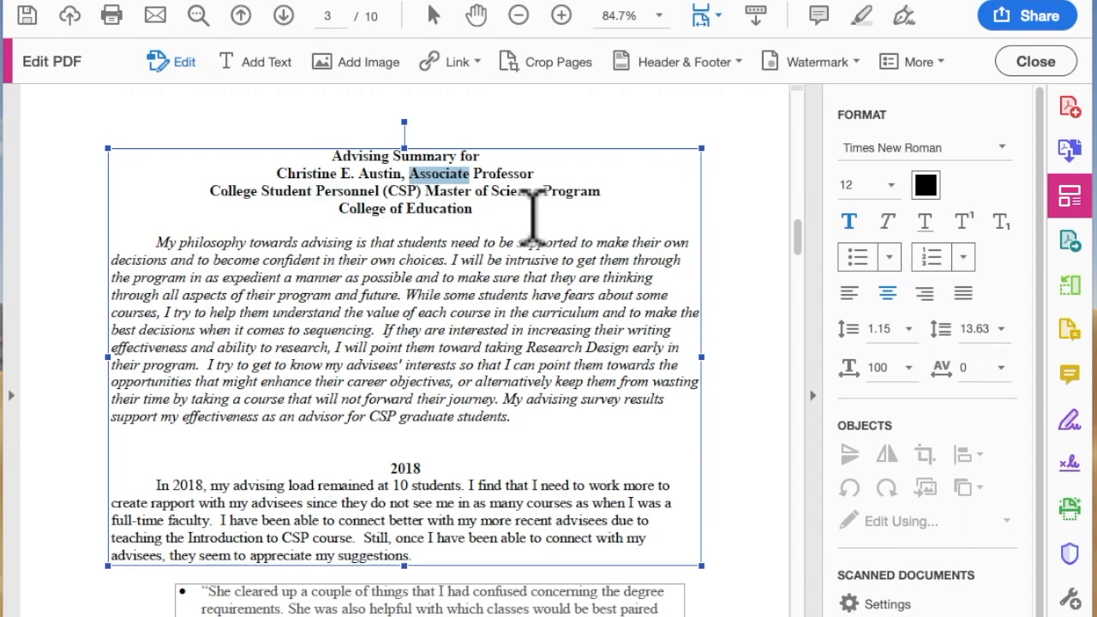
pyautogui.press('BackSpace')
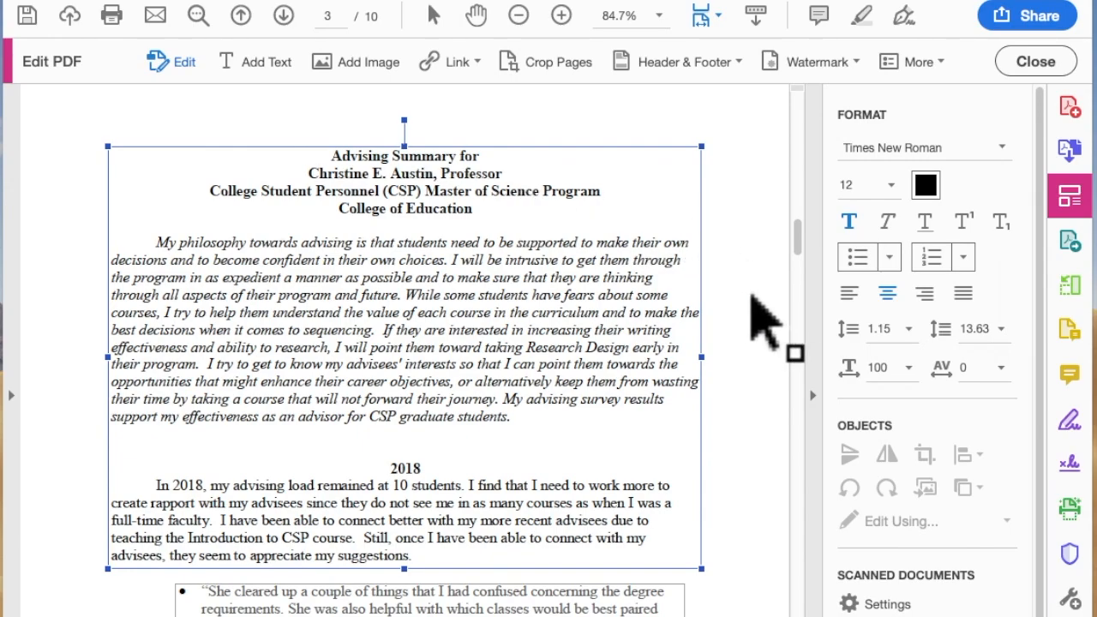
pyautogui.click(752, 296)
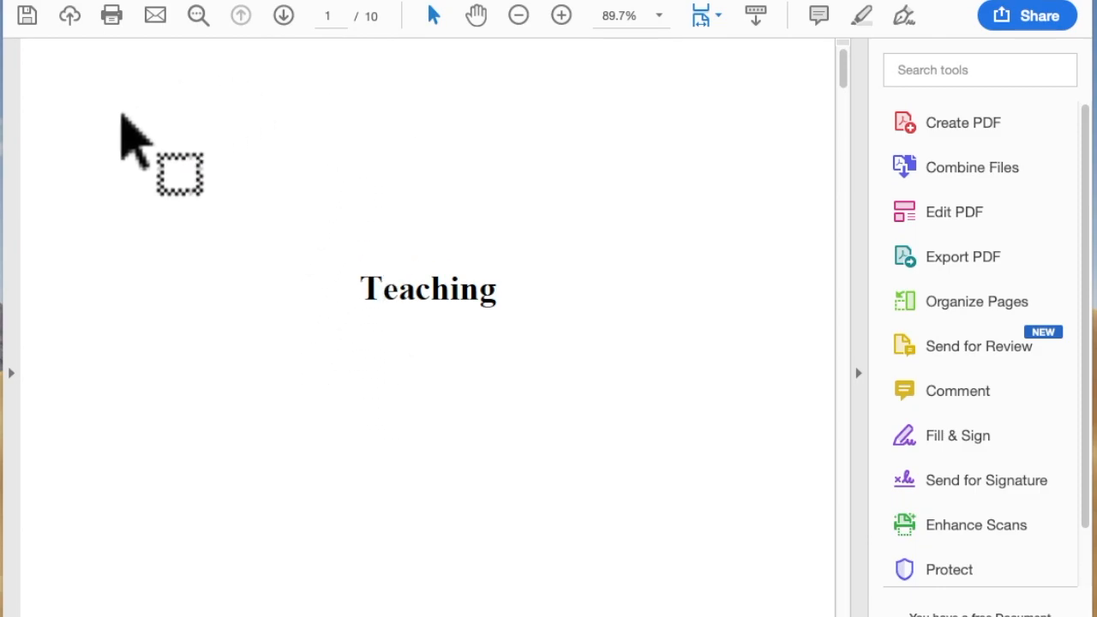
# Add a bookmark named Teaching that points to the Teaching divider on page 1.
pyautogui.click(11, 376)
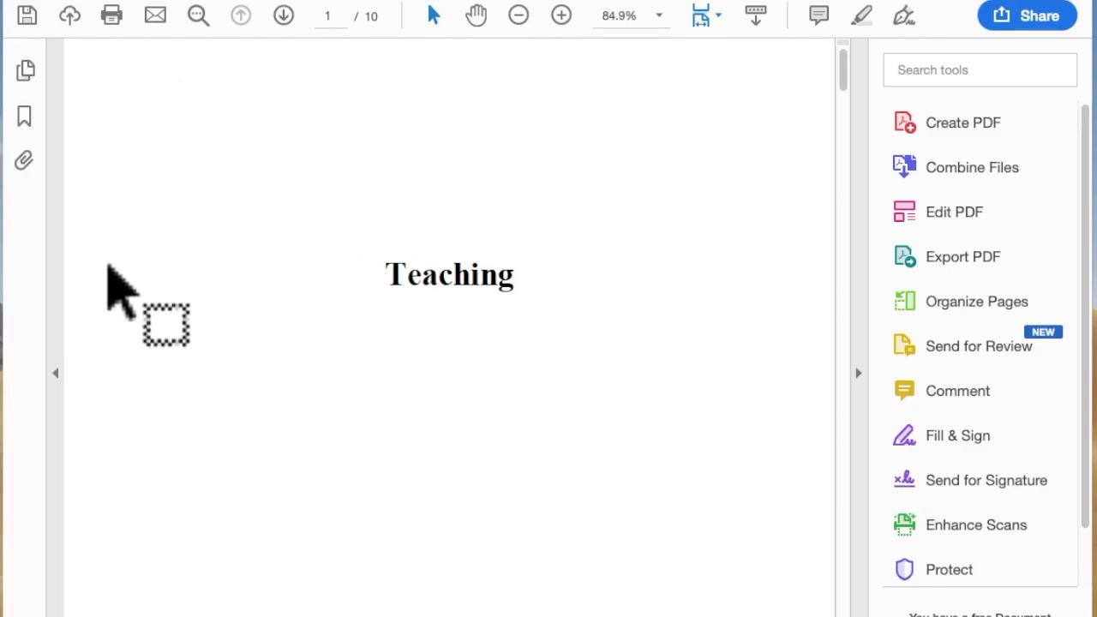
pyautogui.click(25, 72)
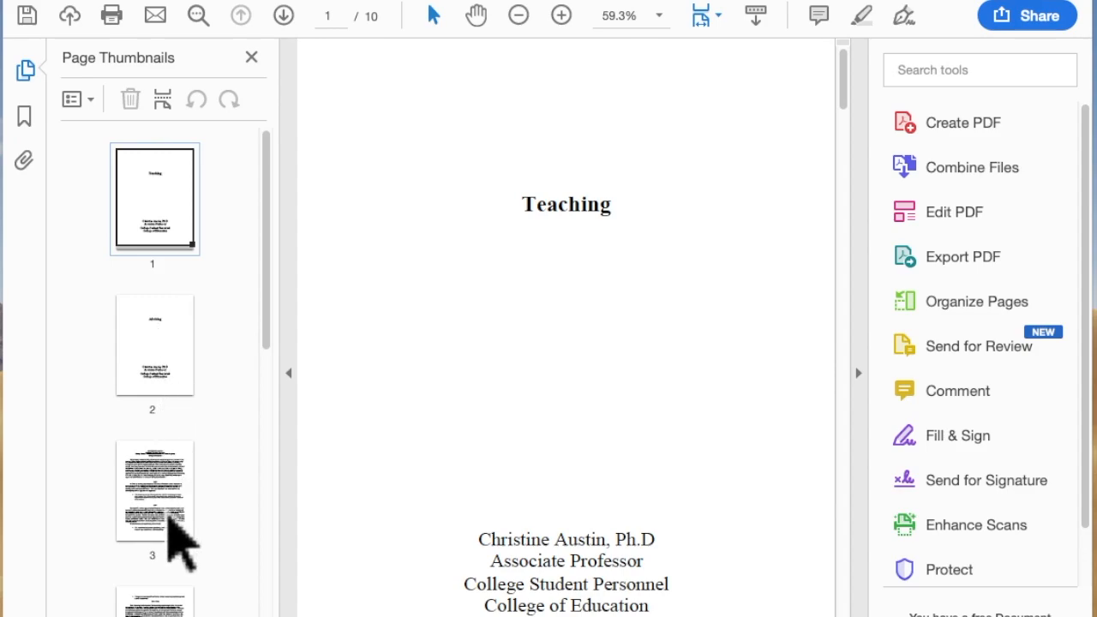
pyautogui.click(26, 72)
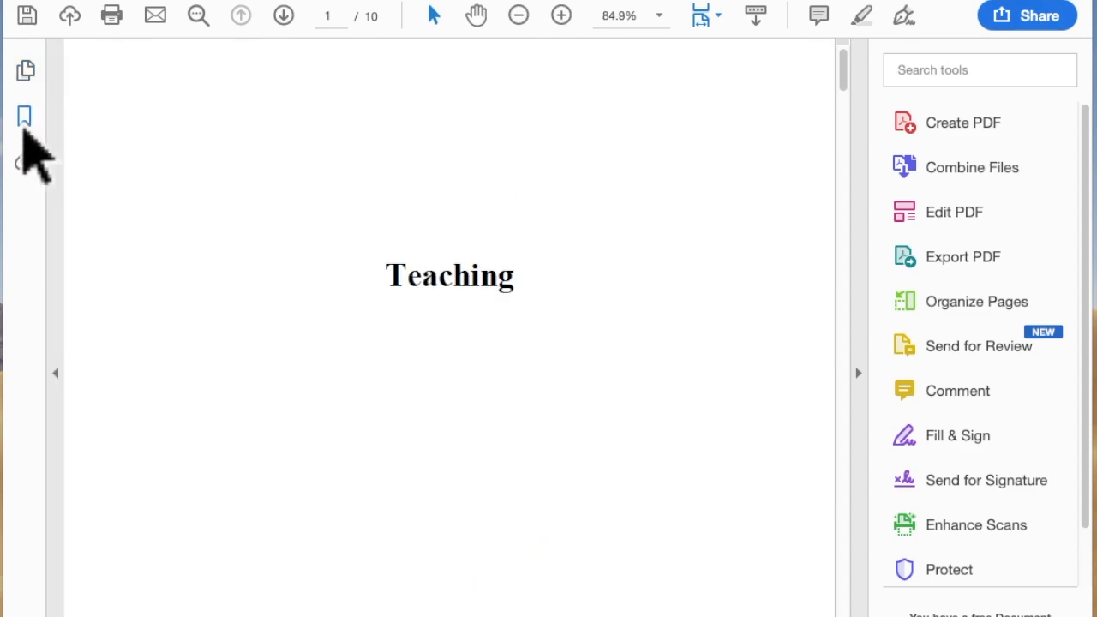
pyautogui.click(24, 117)
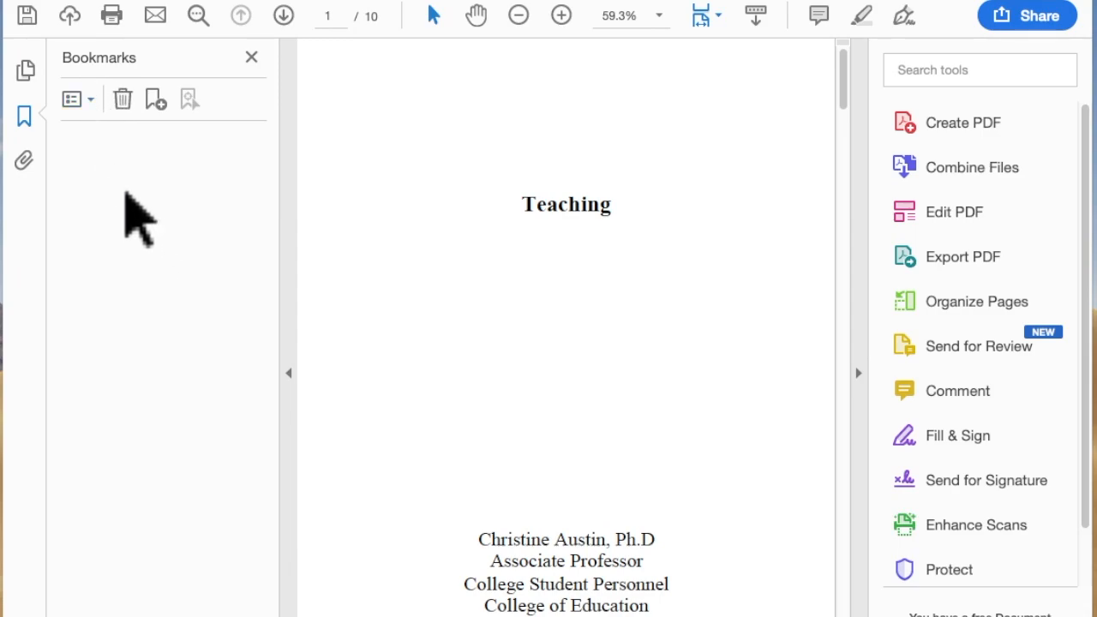
pyautogui.click(79, 99)
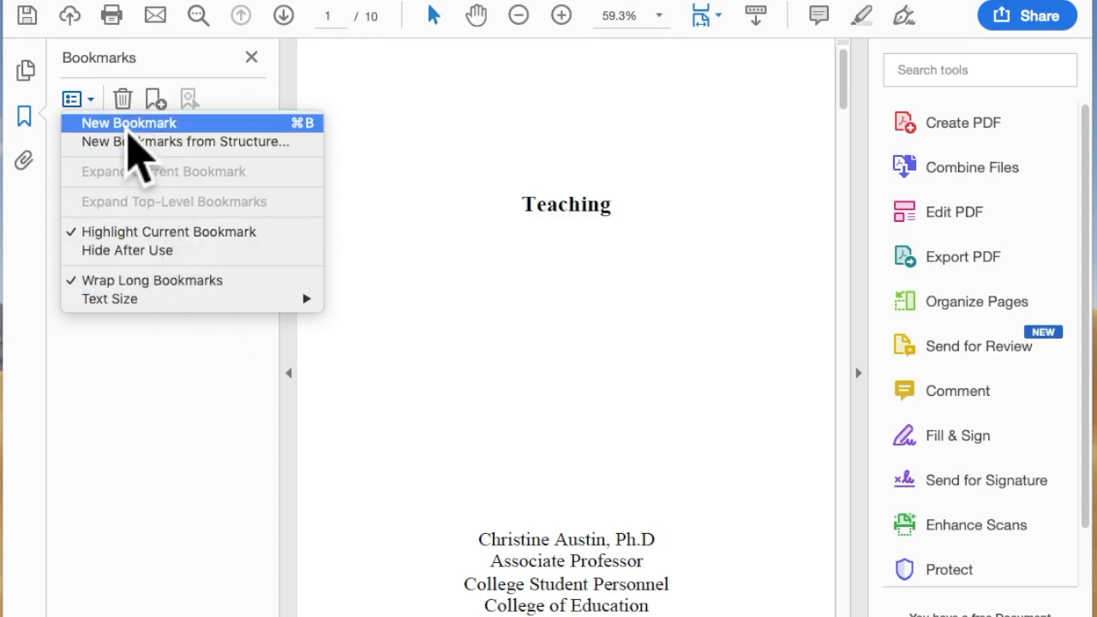
pyautogui.click(89, 102)
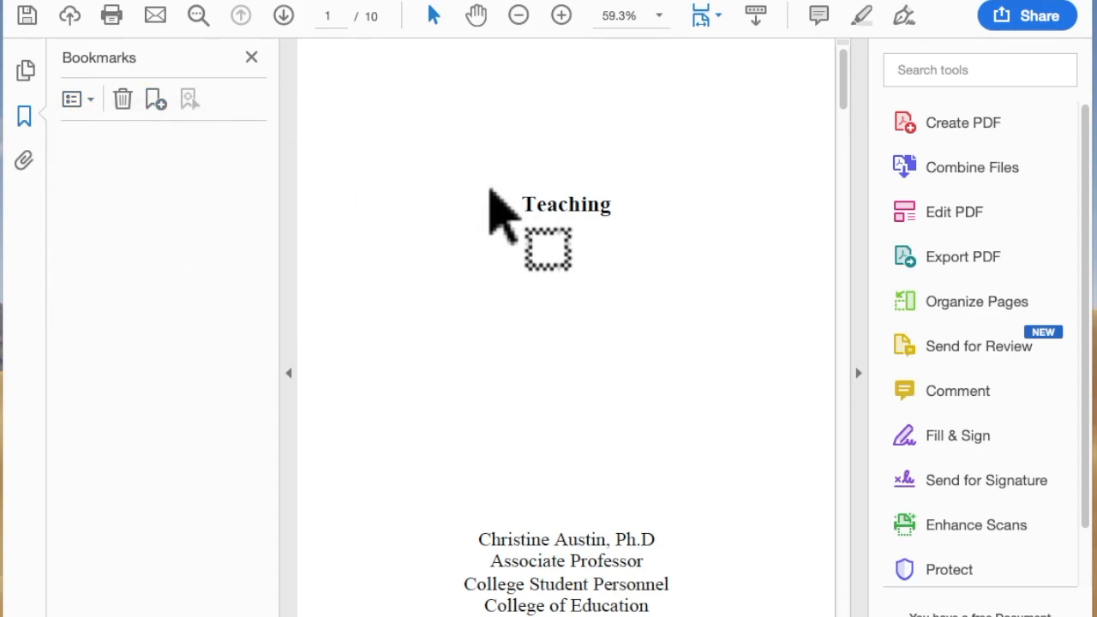
pyautogui.click(155, 107)
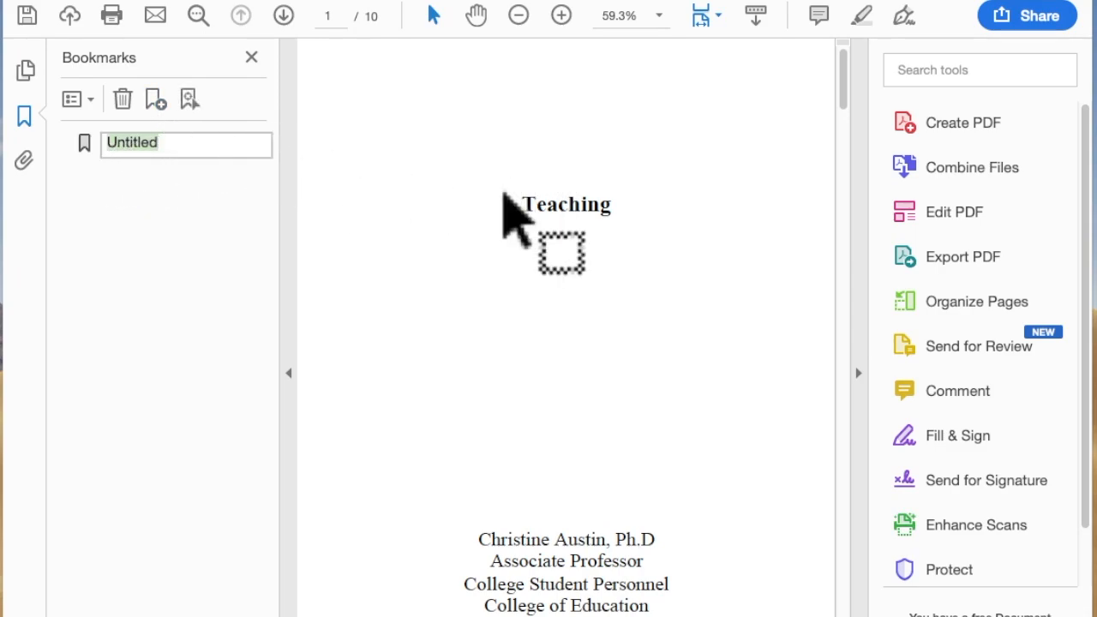
pyautogui.moveTo(510, 208); pyautogui.dragTo(650, 226)
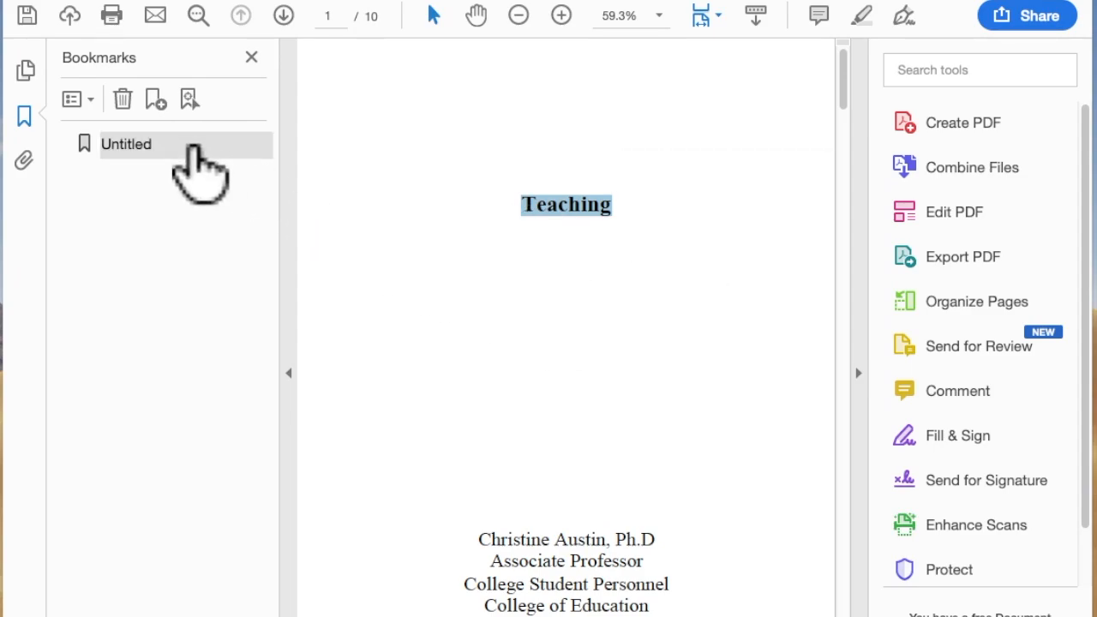
pyautogui.click(156, 147)
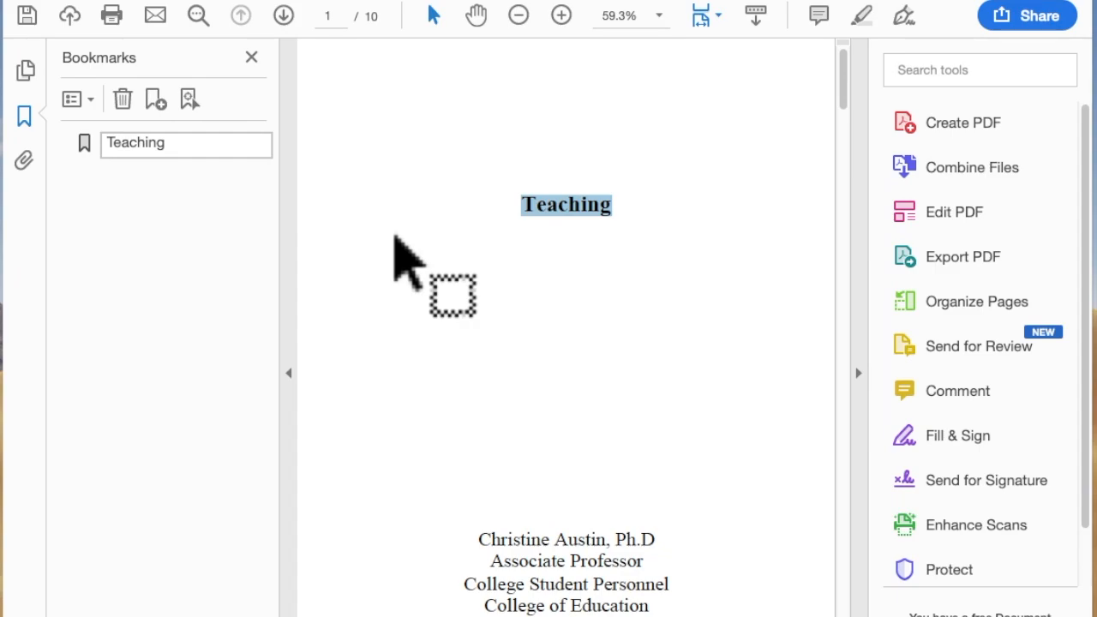
pyautogui.click(530, 403)
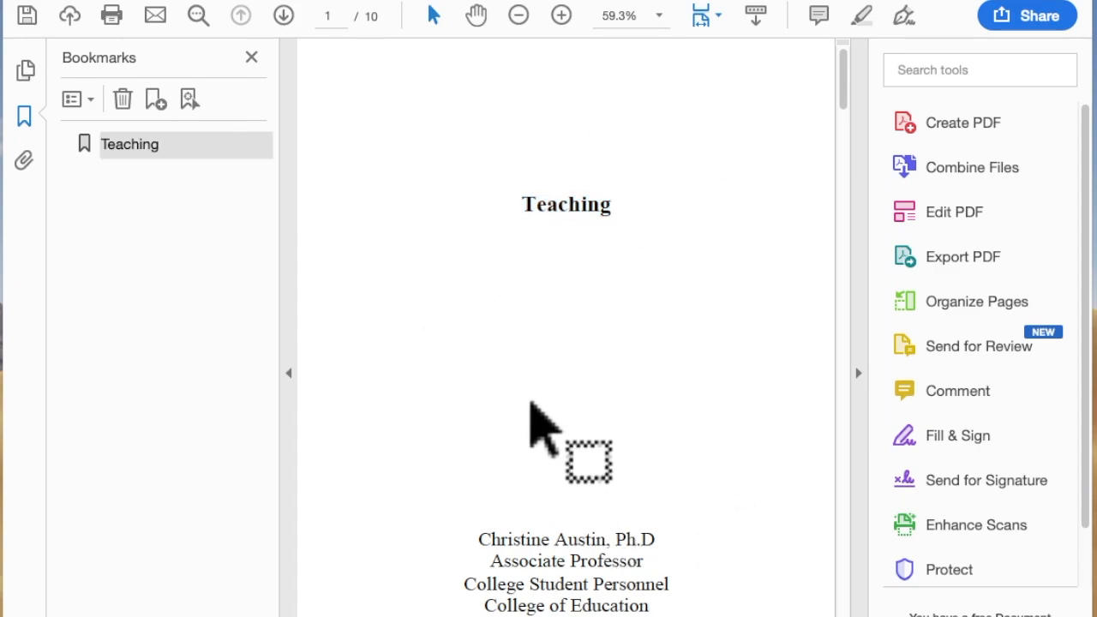
# Add a bookmark for the Advising divider on page 2, using its title text "Advising" as the name.
pyautogui.scroll(-10, 530, 403)
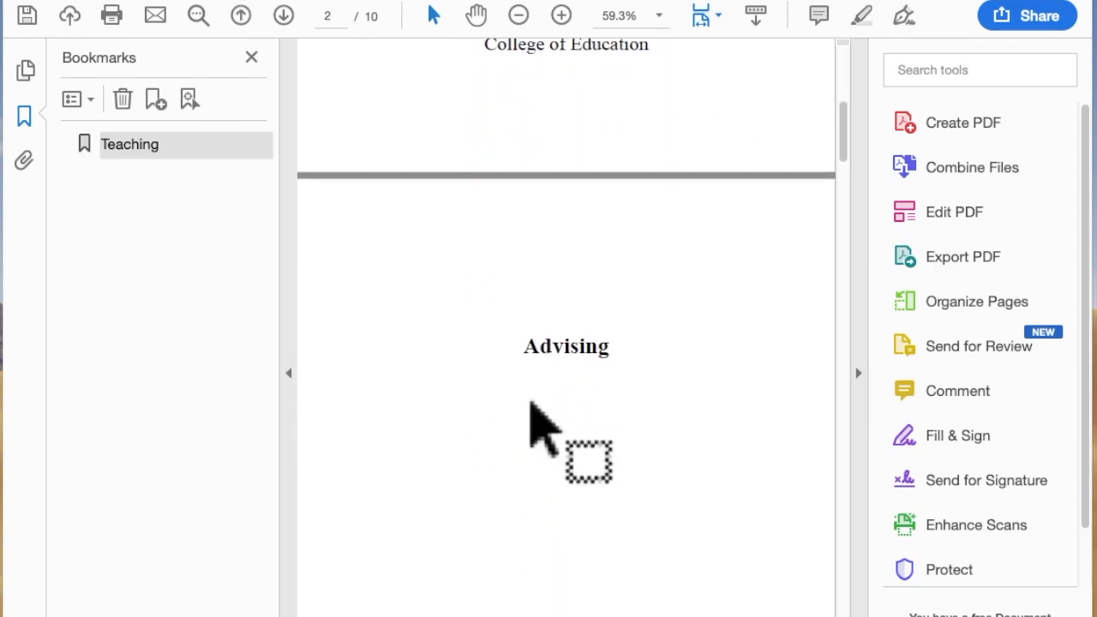
pyautogui.scroll(-2, 530, 403)
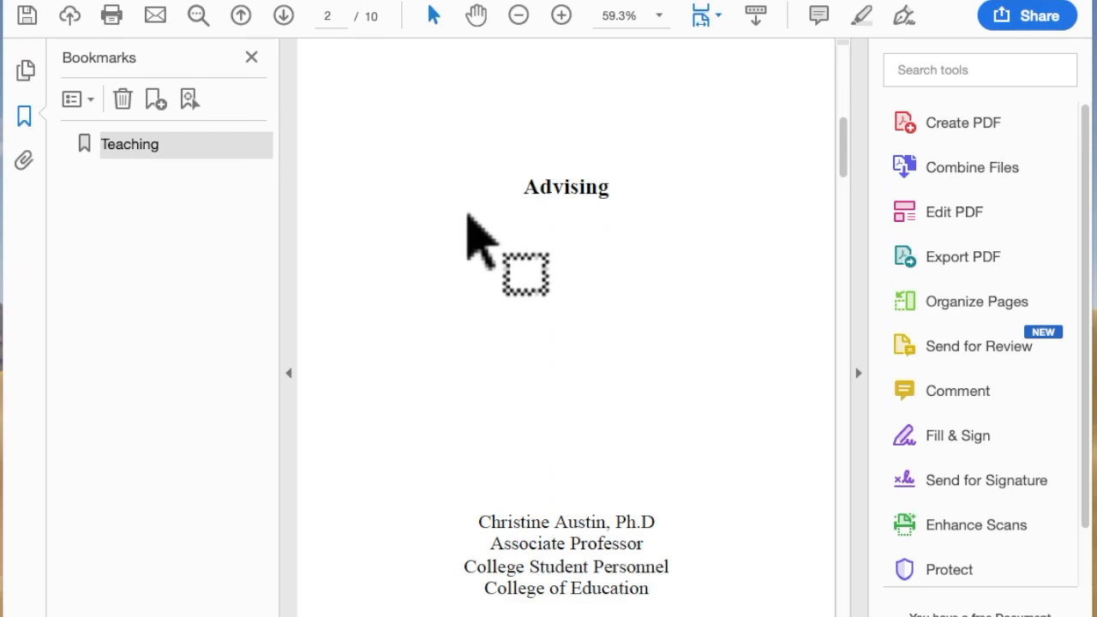
pyautogui.moveTo(527, 195); pyautogui.dragTo(632, 206)
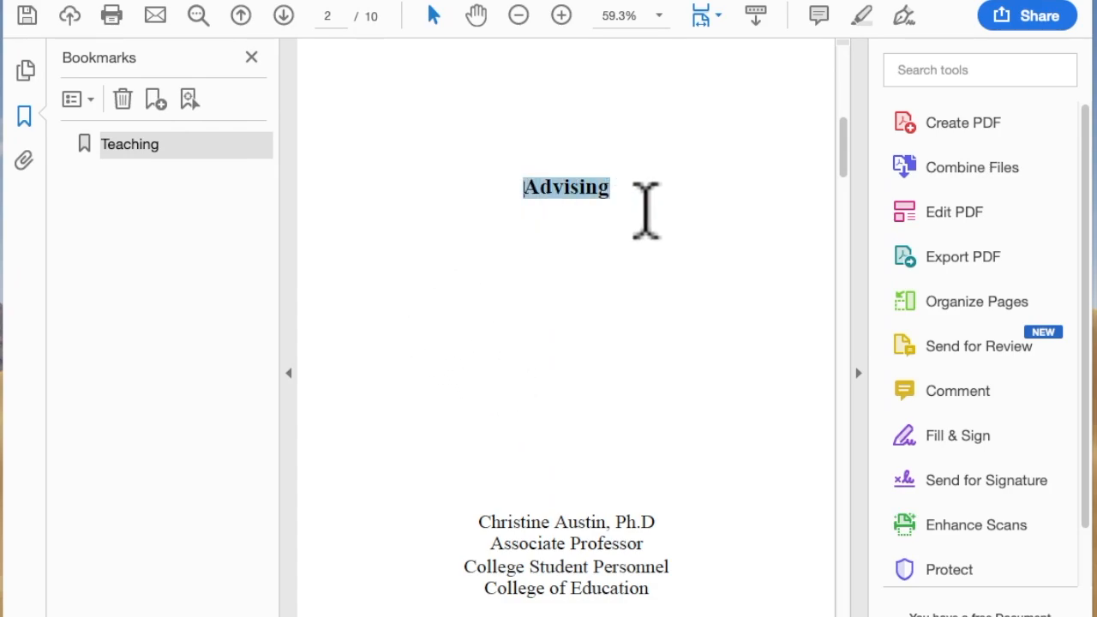
pyautogui.click(155, 99)
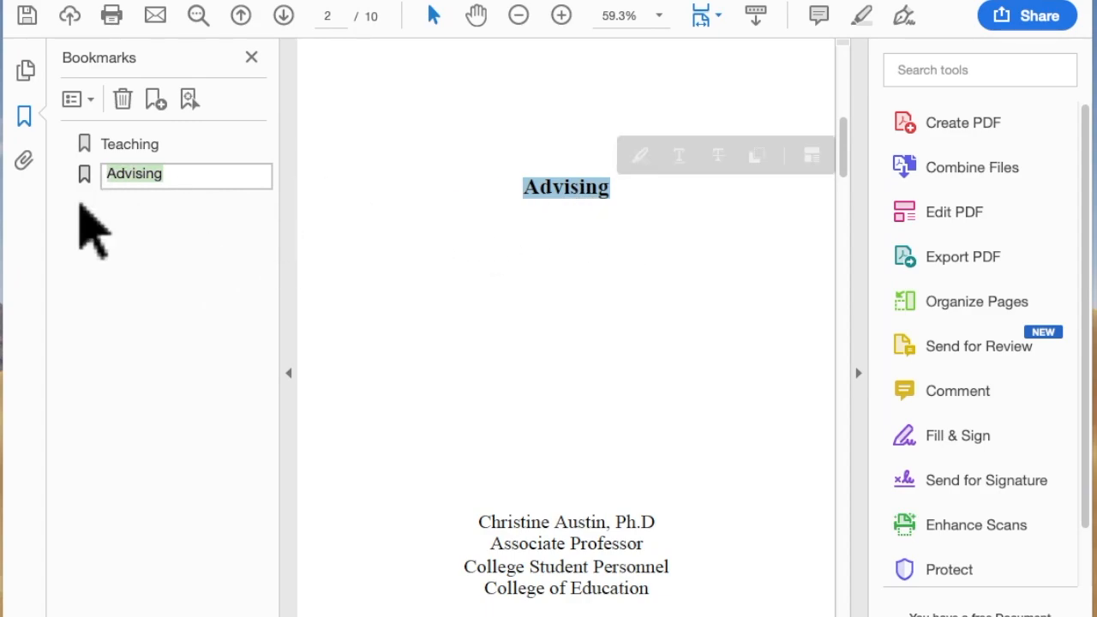
pyautogui.press('Return')
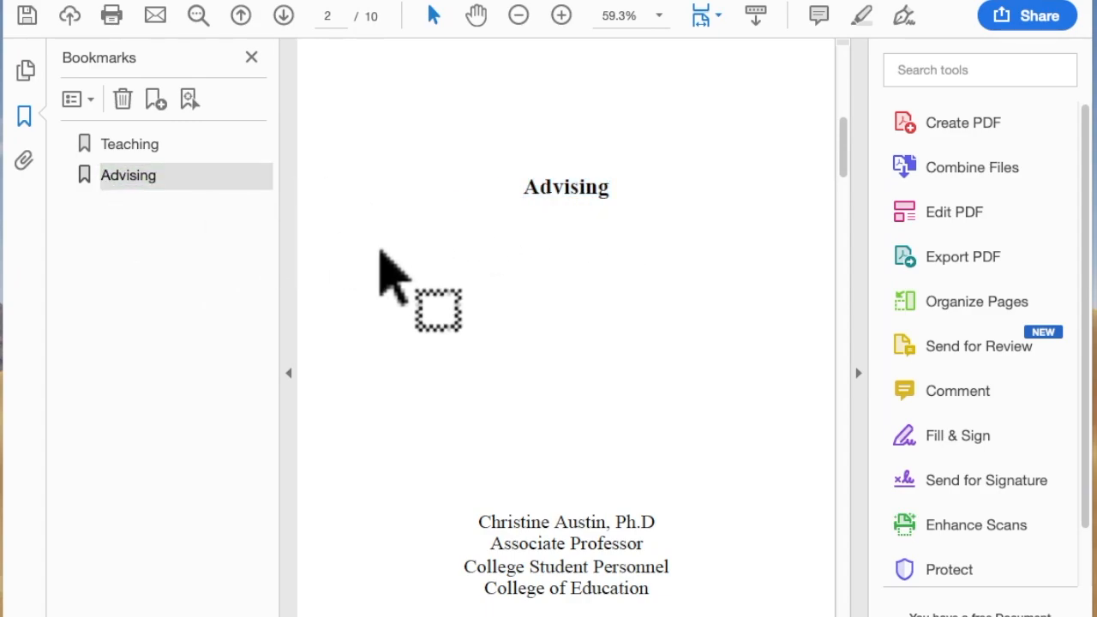
# Add a bookmark named "Advising Summary" from the heading text on page 3.
pyautogui.scroll(-10, 379, 252)
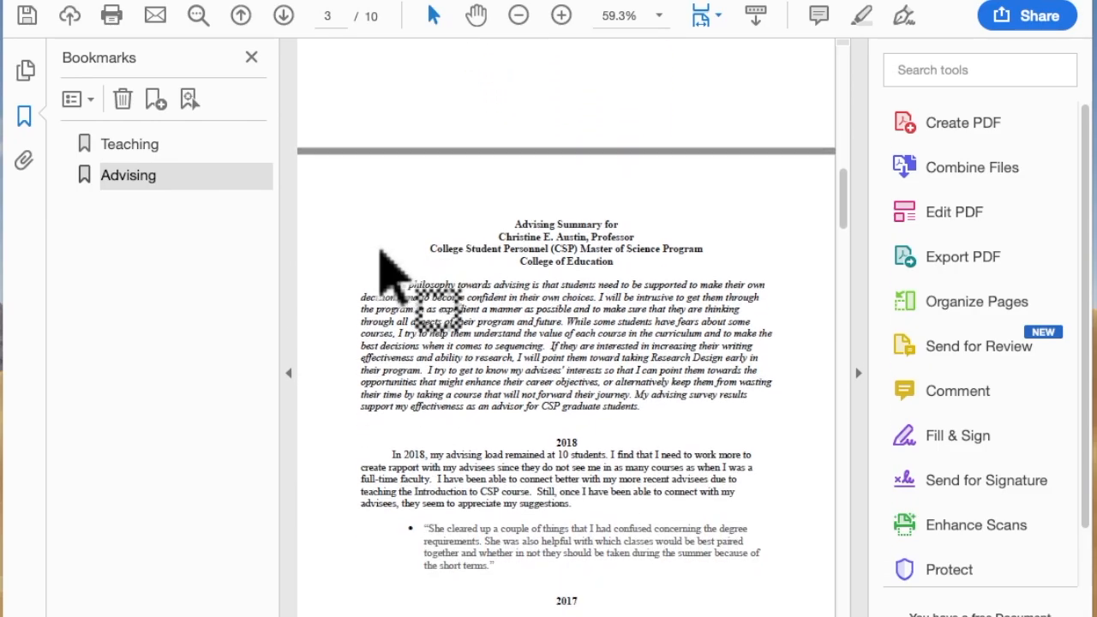
pyautogui.scroll(-2, 389, 264)
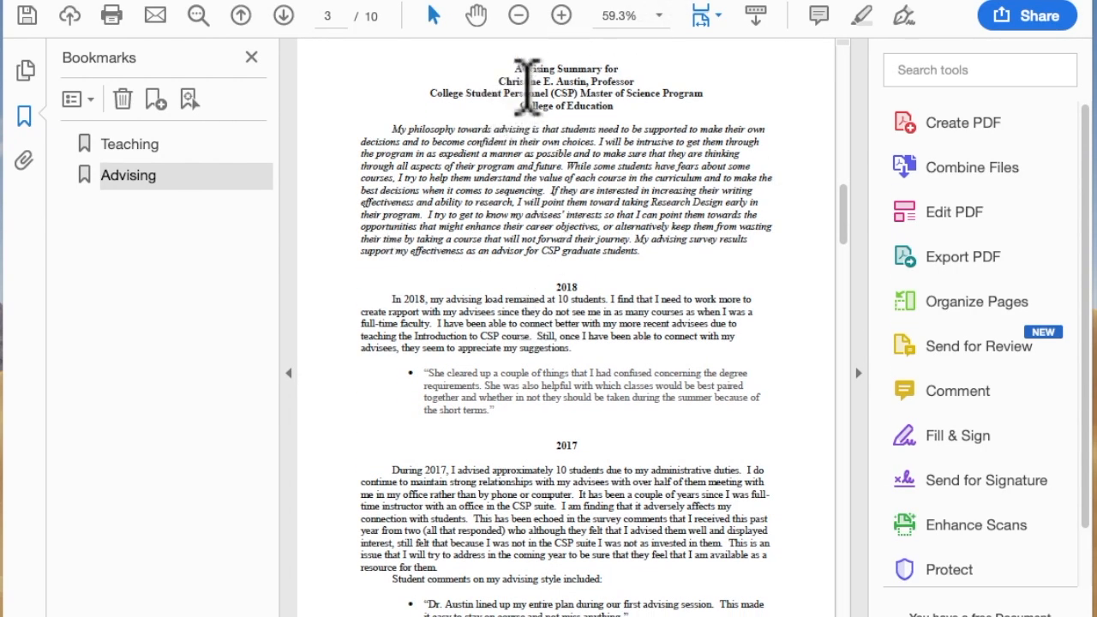
pyautogui.moveTo(515, 70); pyautogui.dragTo(600, 69)
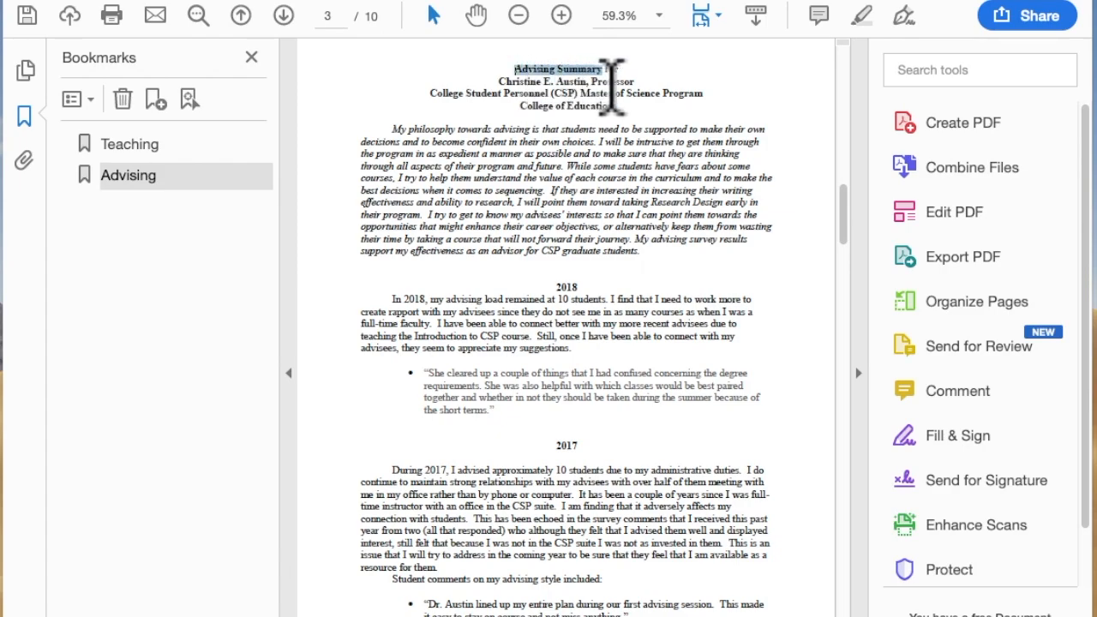
pyautogui.click(155, 100)
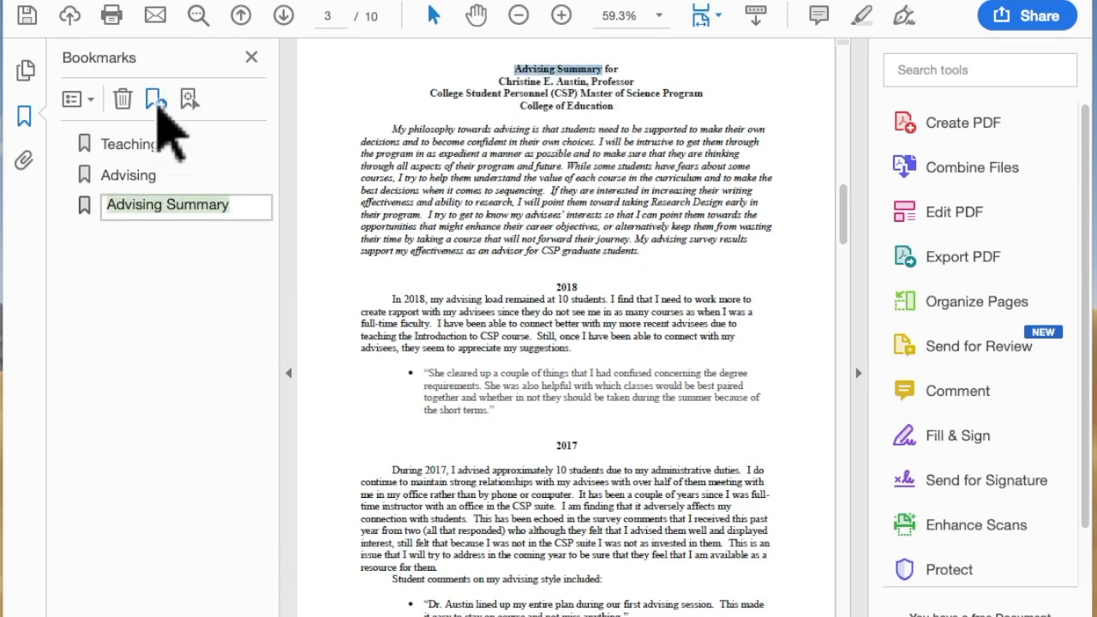
pyautogui.click(590, 231)
# Add a bookmark named "Advising Comments – Spring 2017" from the heading text on page 6.
pyautogui.scroll(-5, 590, 233)
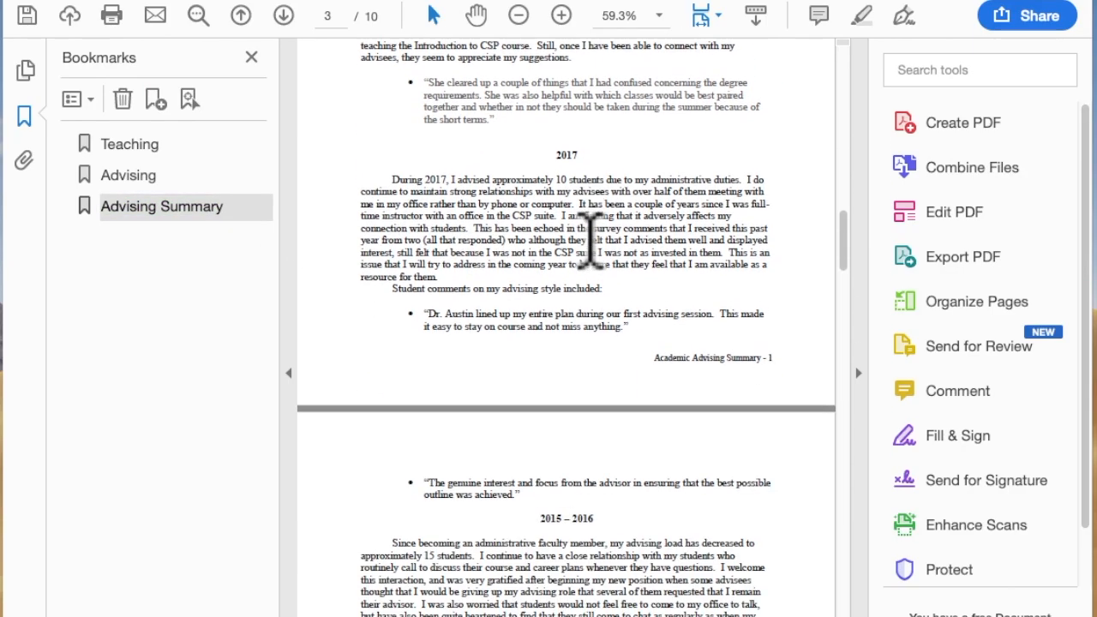
pyautogui.scroll(5, 590, 233)
pyautogui.scroll(-15, 590, 241)
pyautogui.scroll(-10, 590, 240)
pyautogui.scroll(-8, 590, 240)
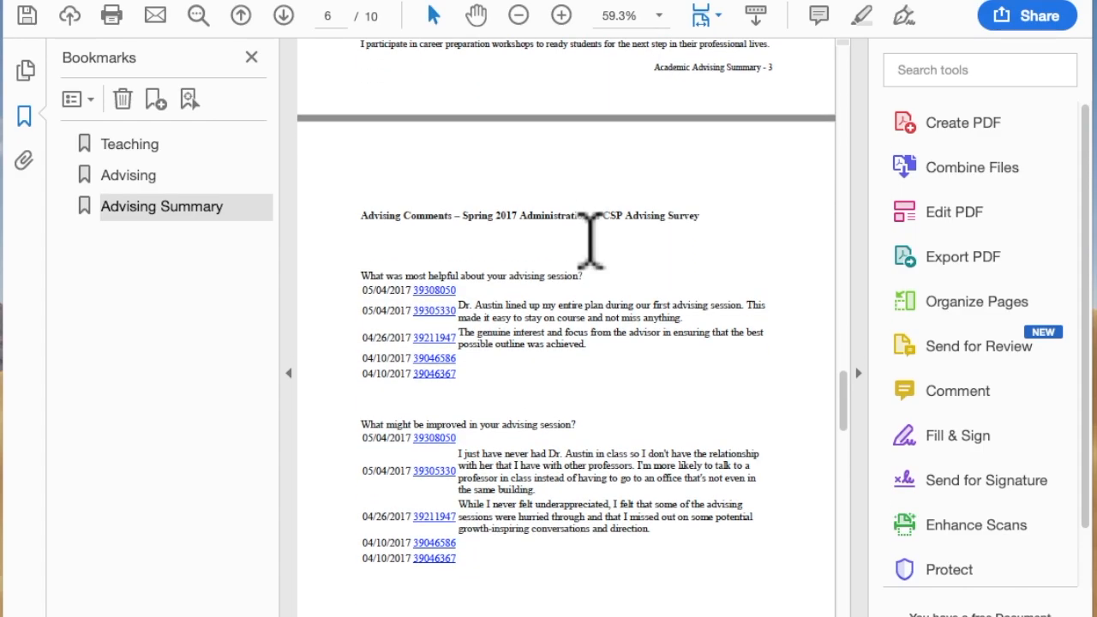
pyautogui.scroll(-3, 590, 240)
pyautogui.scroll(1, 590, 240)
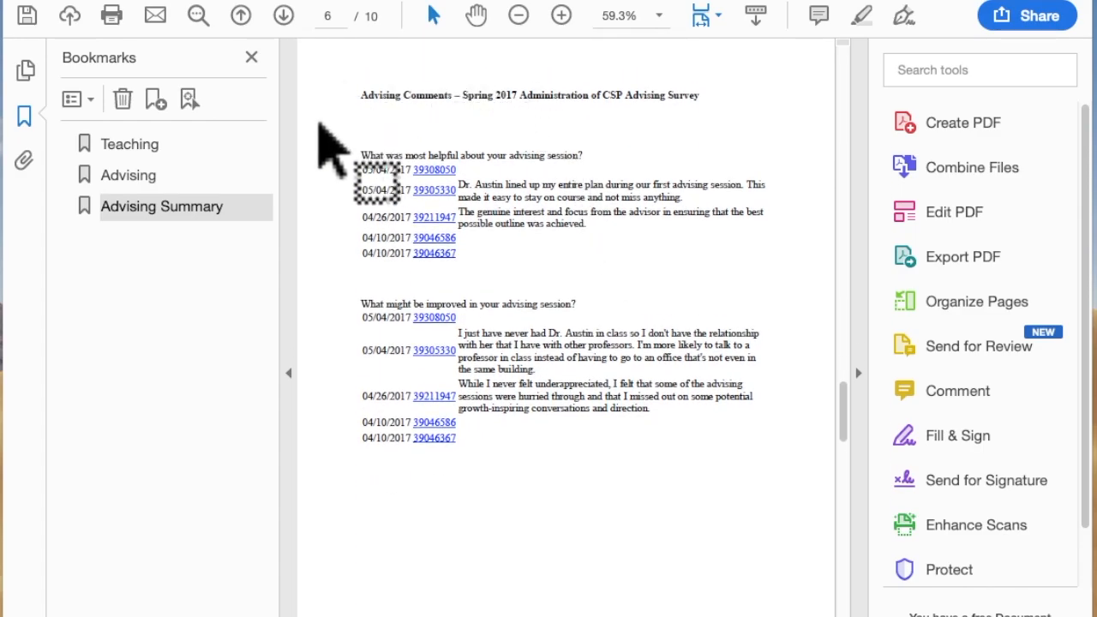
pyautogui.moveTo(375, 117); pyautogui.dragTo(515, 126)
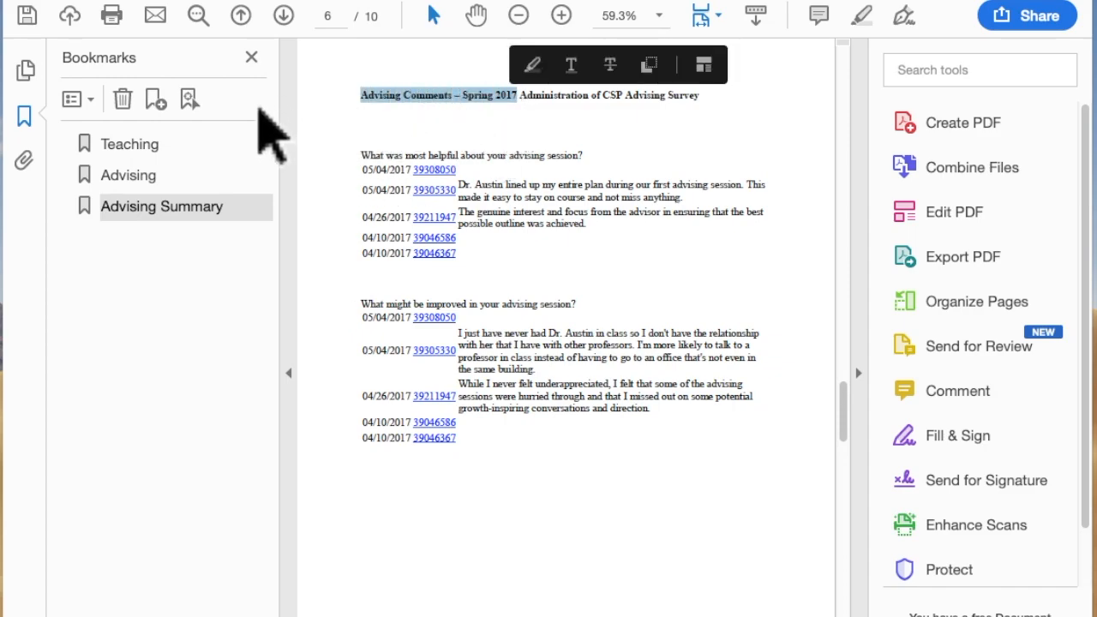
pyautogui.click(155, 99)
# Add a bookmark named "2016 Advising Comments" from the heading text on page 7.
pyautogui.scroll(-10, 463, 283)
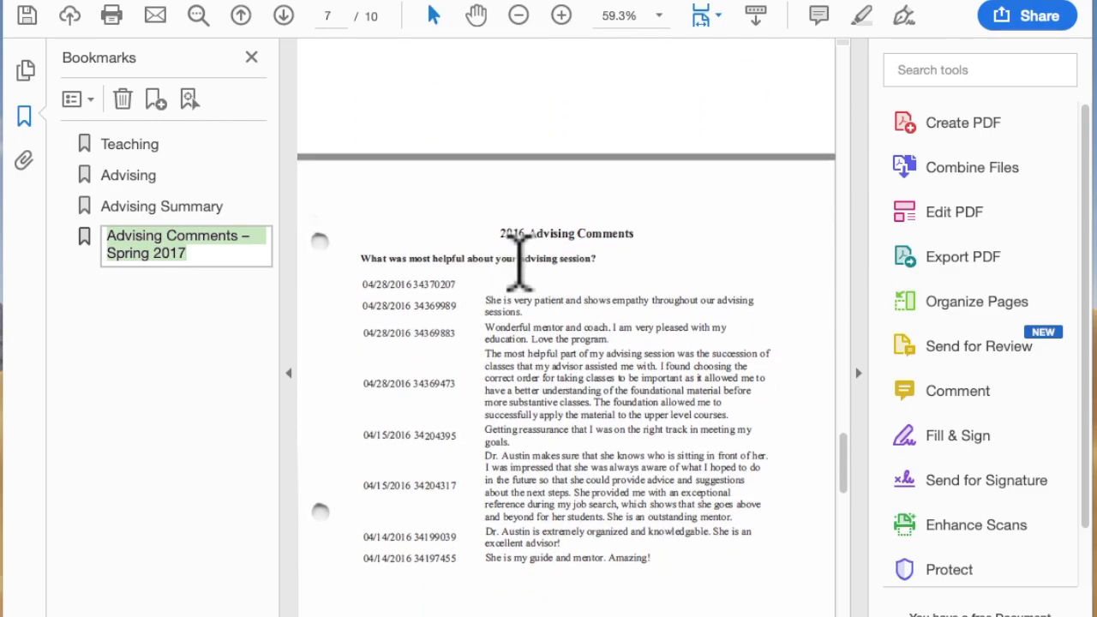
pyautogui.moveTo(512, 254); pyautogui.dragTo(635, 253)
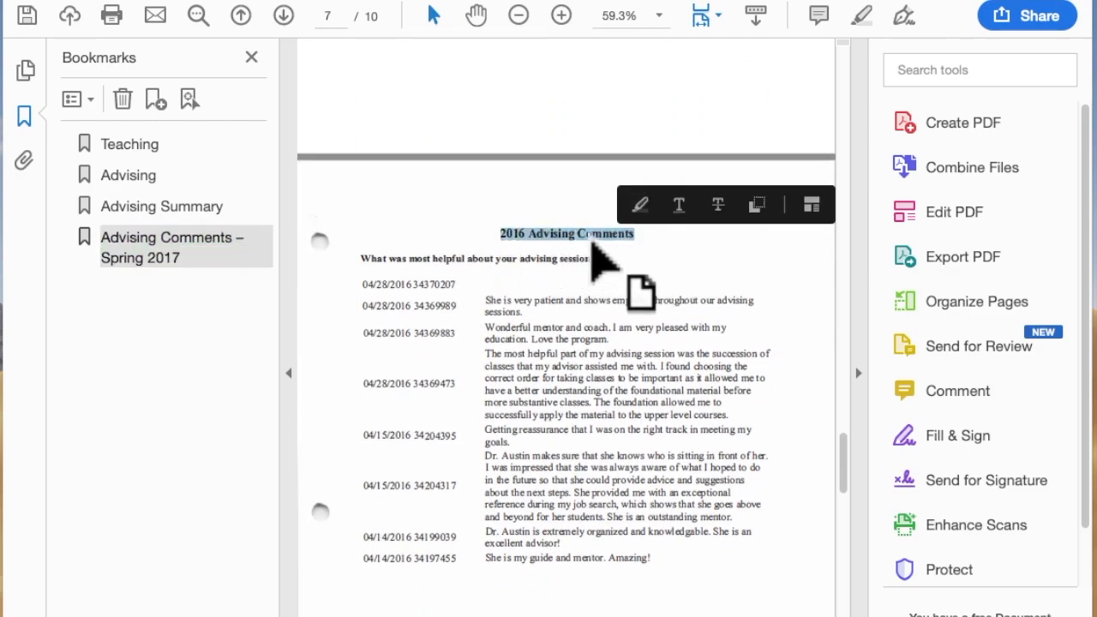
pyautogui.click(156, 98)
# Add a bookmark named "2015 Advising Comments" from the heading text on page 8.
pyautogui.scroll(-5, 612, 380)
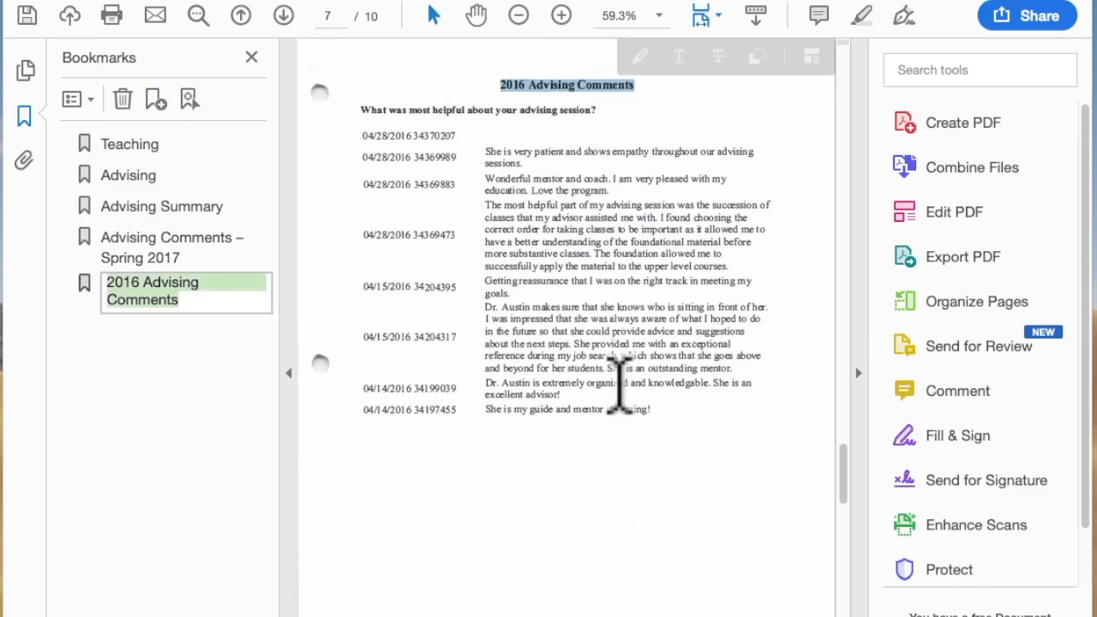
pyautogui.scroll(-3, 632, 387)
pyautogui.moveTo(494, 393); pyautogui.dragTo(611, 409)
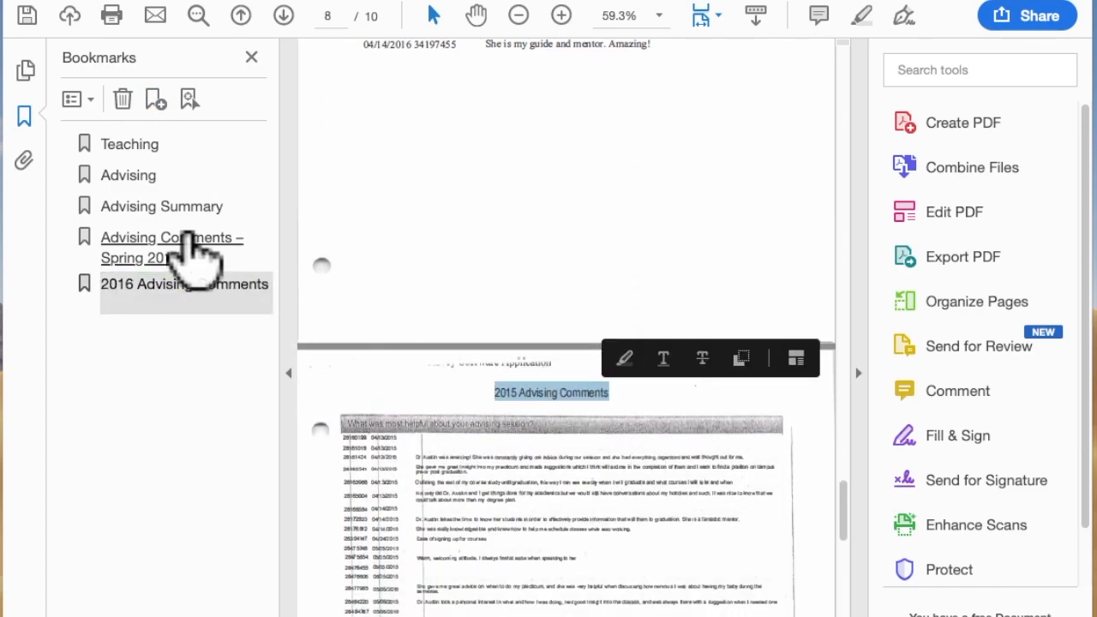
pyautogui.click(155, 99)
# Add bookmarks for the Scholarship divider on page 9 and the Service divider on page 10, using their title text as names.
pyautogui.scroll(-4, 400, 458)
pyautogui.scroll(-10, 412, 460)
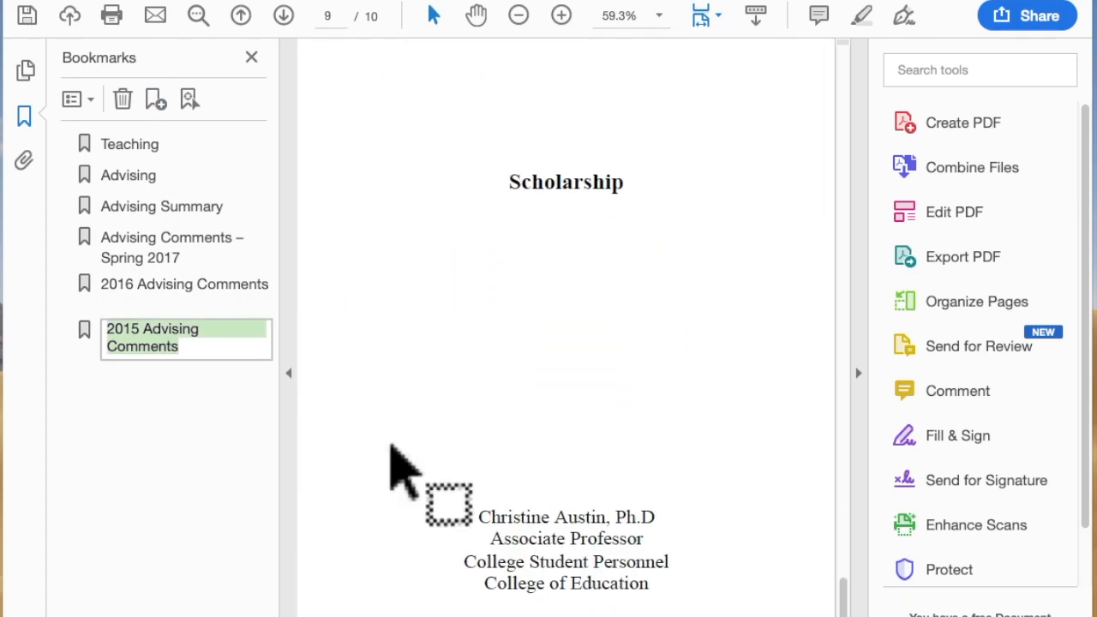
pyautogui.moveTo(508, 183); pyautogui.dragTo(672, 197)
pyautogui.moveTo(600, 179); pyautogui.dragTo(404, 245)
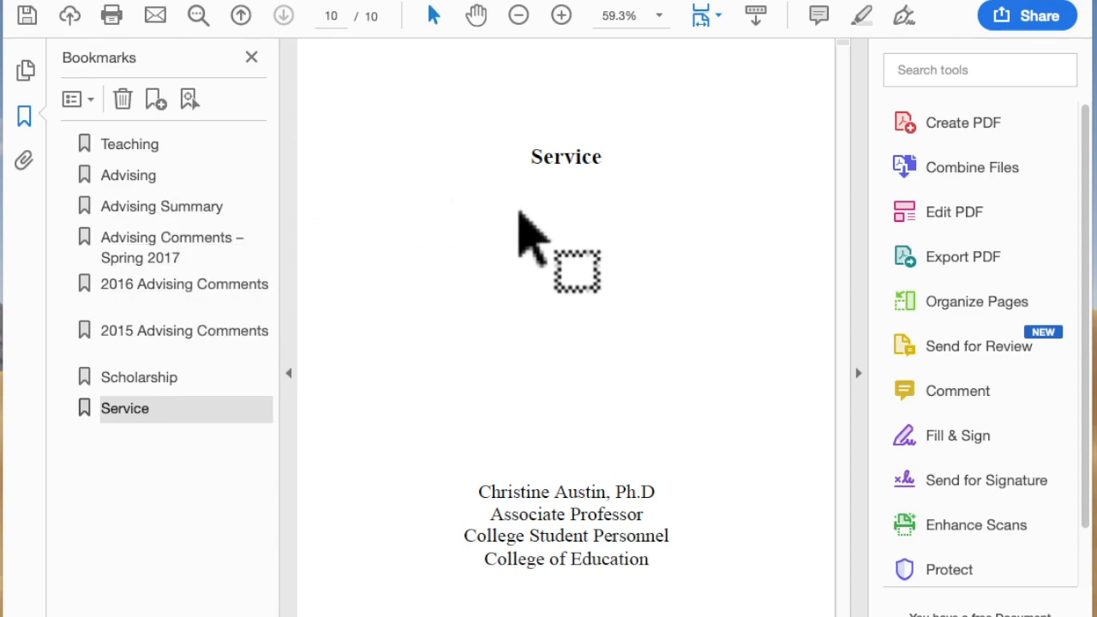
# Nest the Advising Summary bookmark under Advising, and Advising Comments – Spring 2017 under Advising Summary.
pyautogui.scroll(5, 495, 204)
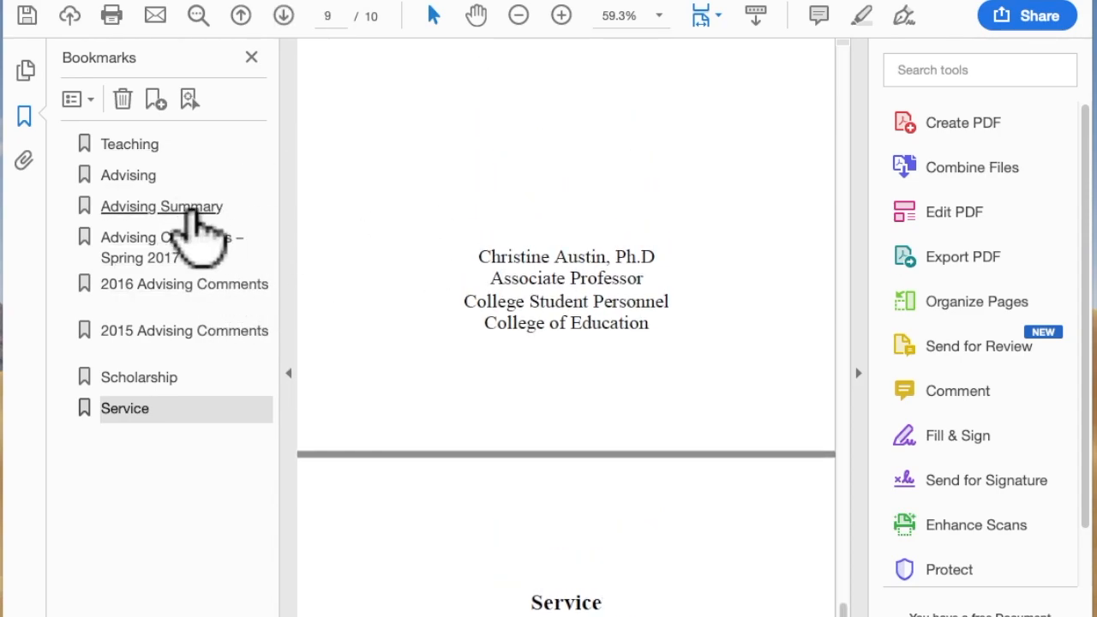
pyautogui.moveTo(193, 212); pyautogui.dragTo(118, 199)
pyautogui.moveTo(177, 269); pyautogui.dragTo(209, 237)
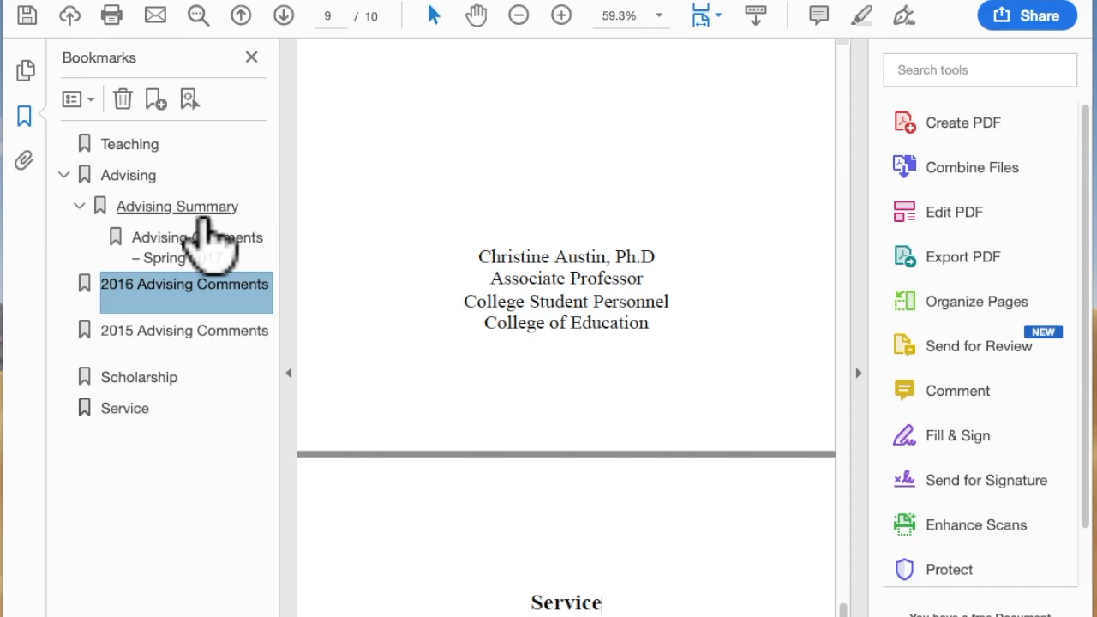
# Nest the 2016 and 2015 Advising Comments bookmarks under Advising Comments – Spring 2017, then collapse and re-expand that group.
pyautogui.moveTo(191, 306); pyautogui.dragTo(229, 276)
pyautogui.moveTo(215, 330); pyautogui.dragTo(140, 326)
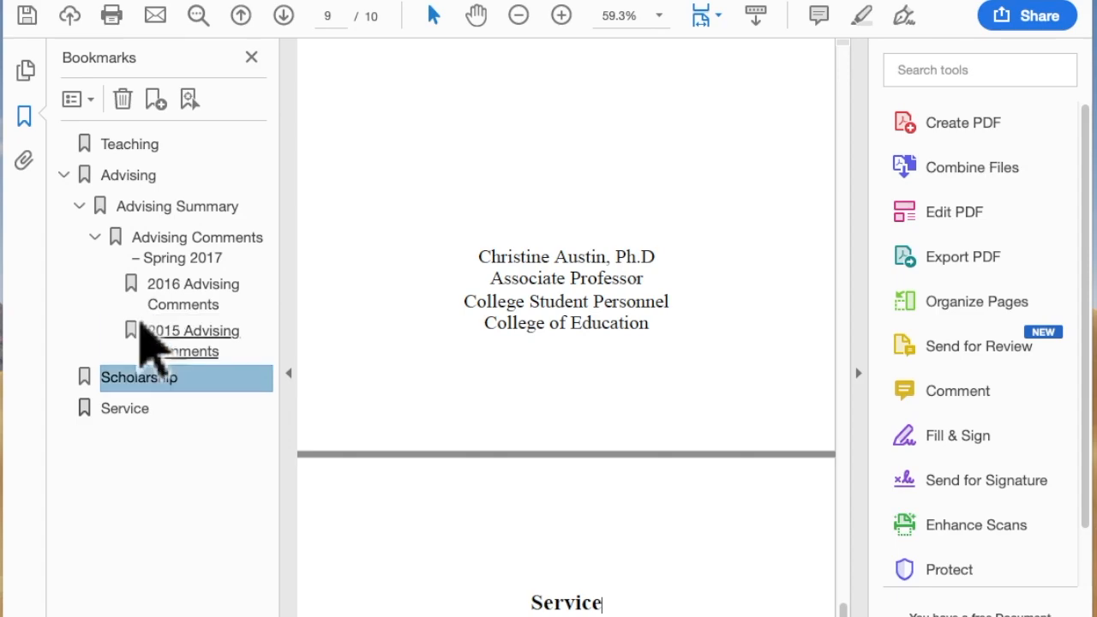
pyautogui.click(94, 238)
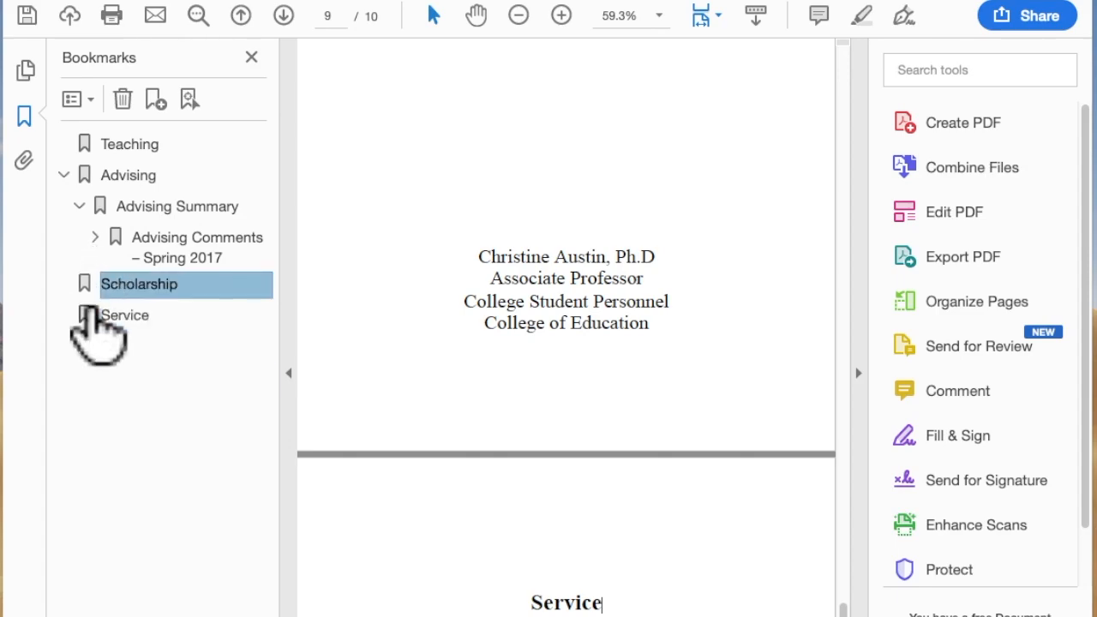
pyautogui.click(95, 239)
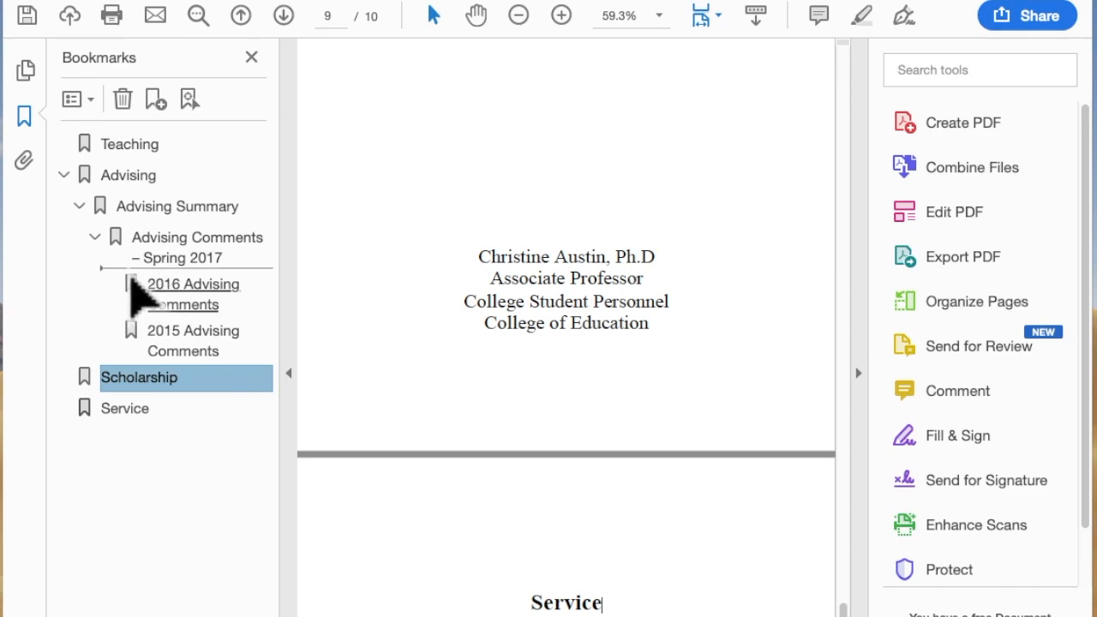
# Try to move the 2016 Advising Comments bookmark out one level, beside Advising Comments – Spring 2017.
pyautogui.moveTo(130, 290); pyautogui.dragTo(133, 293)
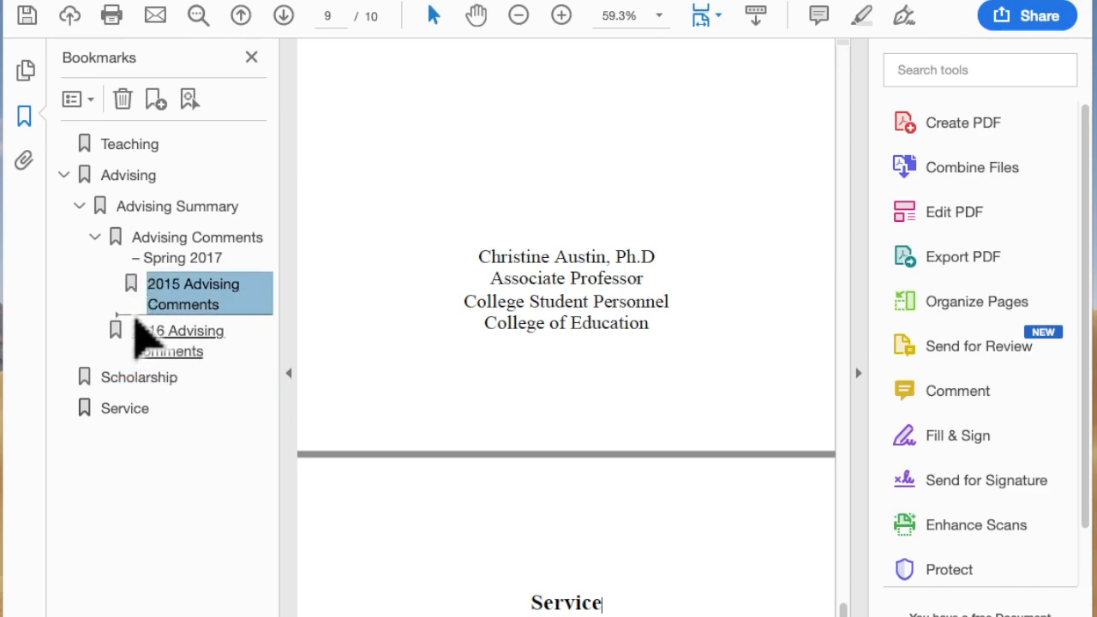
pyautogui.click(96, 239)
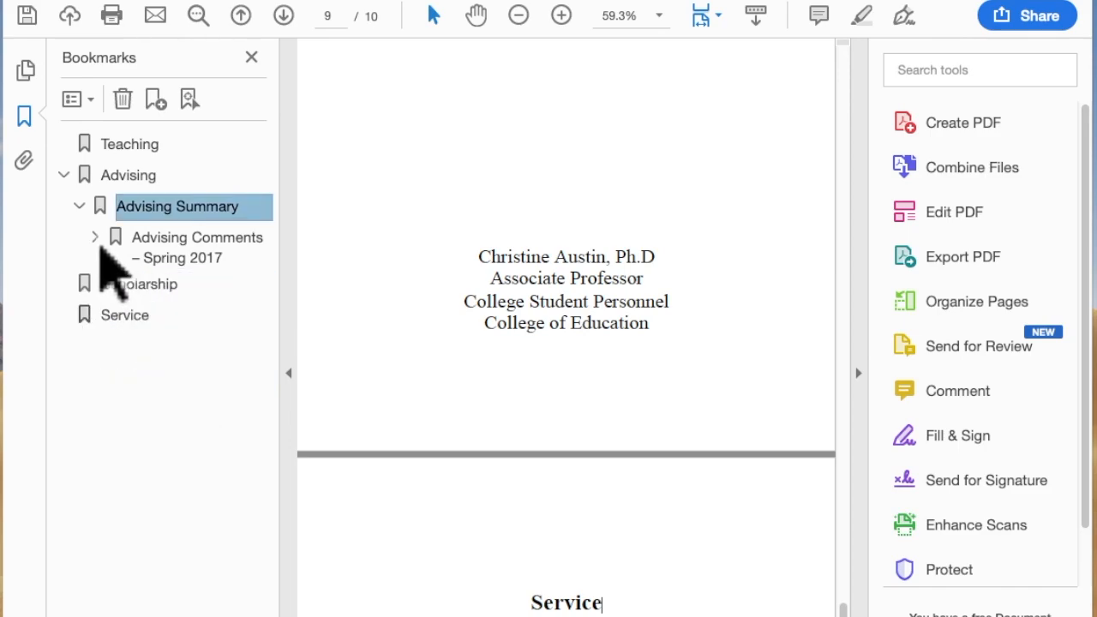
pyautogui.click(95, 241)
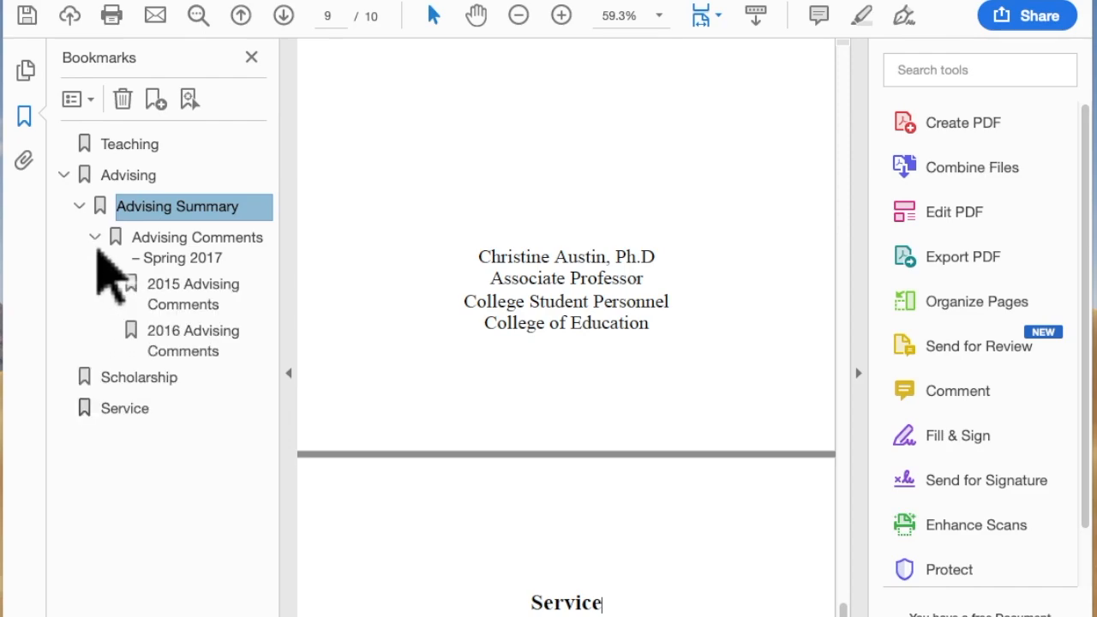
# Move the 2015 and 2016 Advising Comments bookmarks directly under Advising Summary, ordered Spring 2017, 2016, 2015.
pyautogui.moveTo(199, 300); pyautogui.dragTo(187, 356)
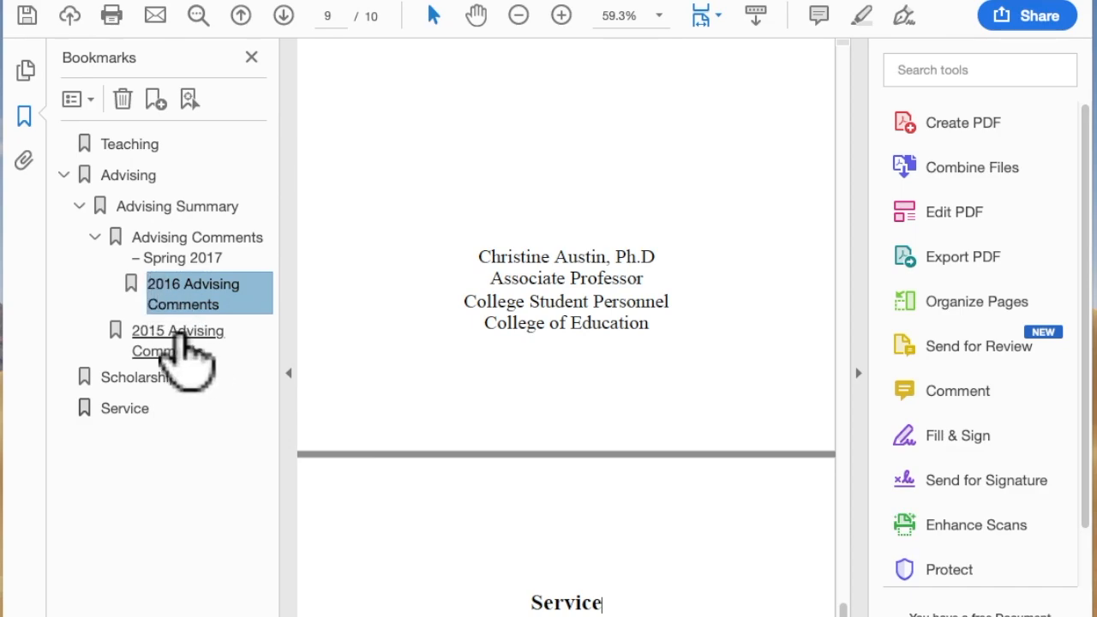
pyautogui.click(166, 290)
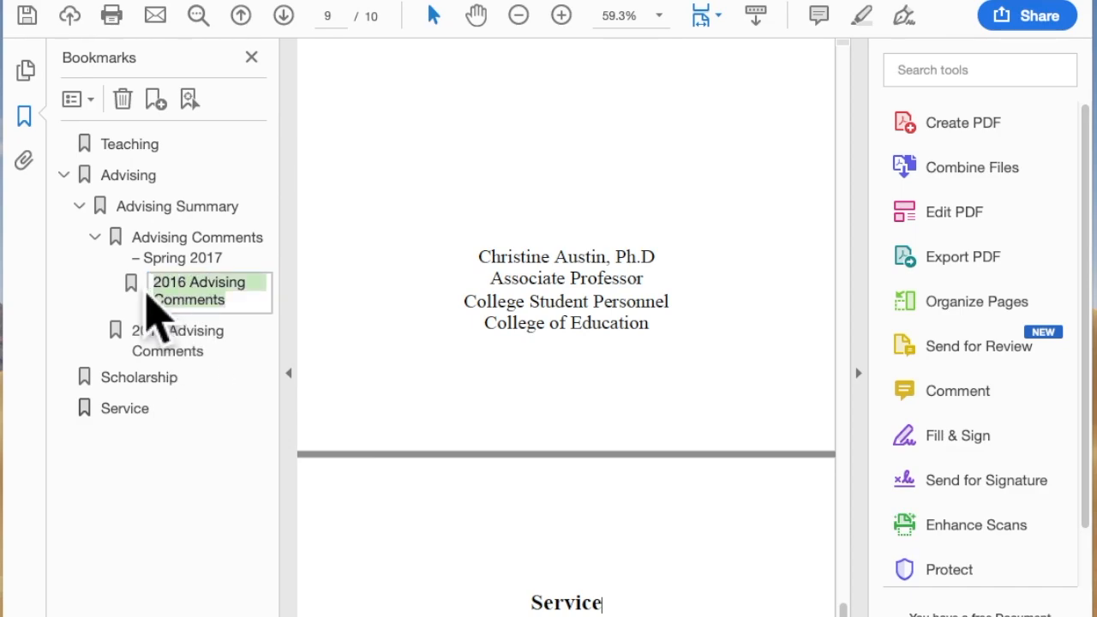
pyautogui.moveTo(152, 300); pyautogui.dragTo(103, 276)
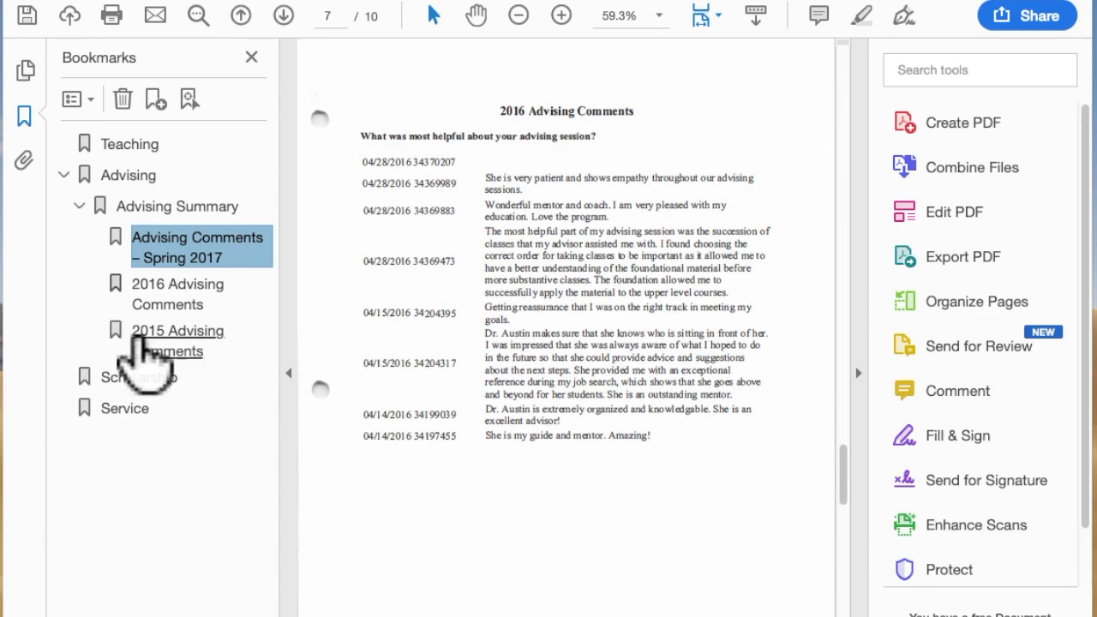
# Nest the collapsed Advising bookmark group under Teaching and collapse Teaching.
pyautogui.click(79, 209)
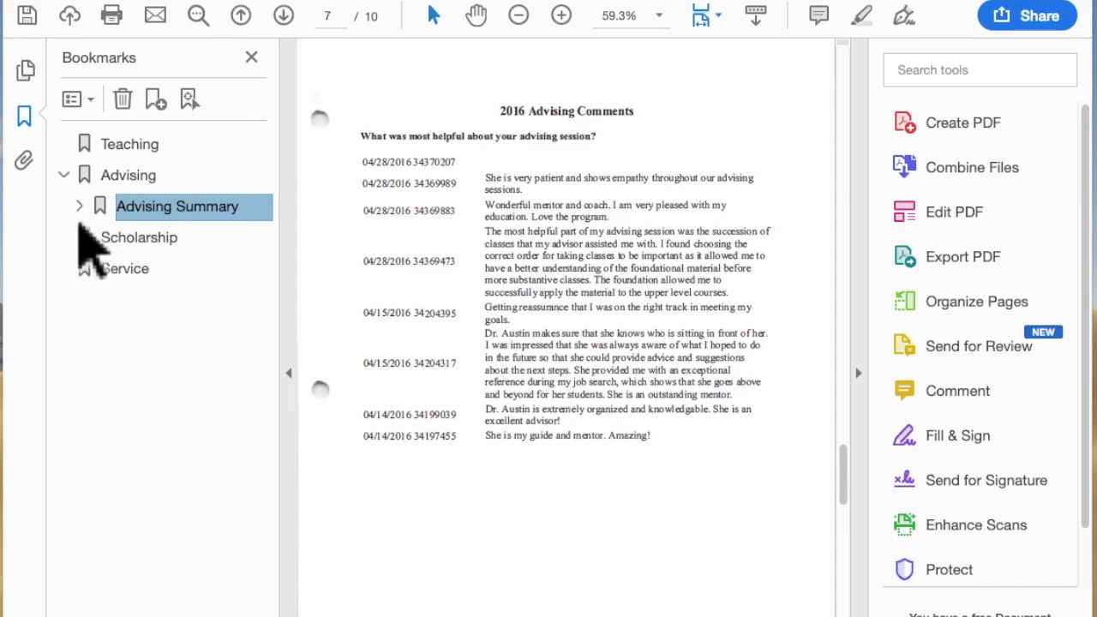
pyautogui.click(64, 177)
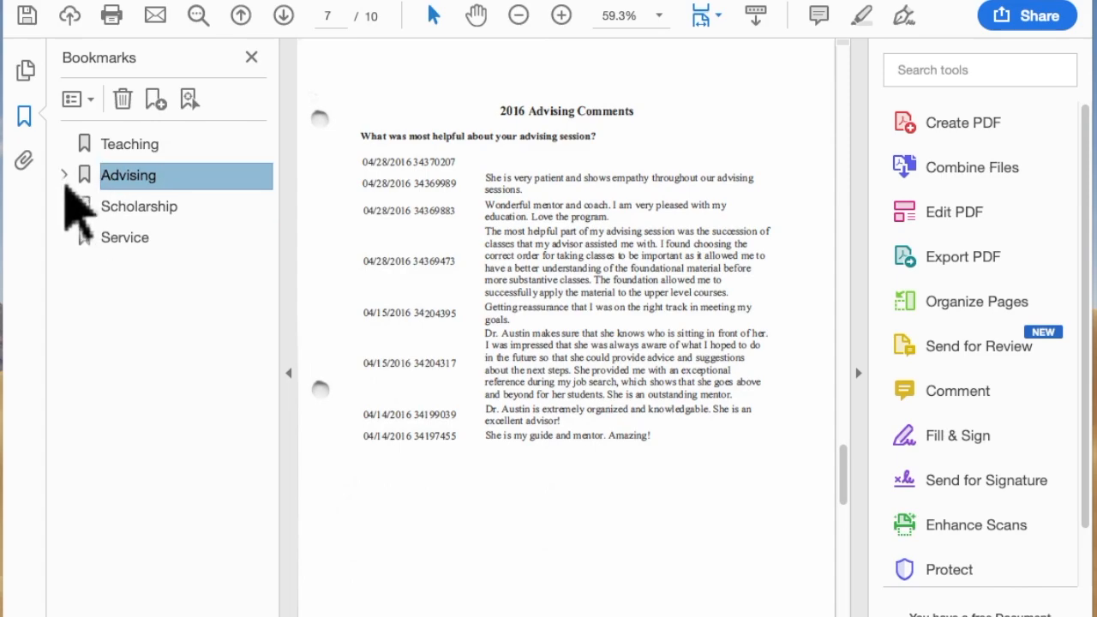
pyautogui.moveTo(115, 181); pyautogui.dragTo(168, 164)
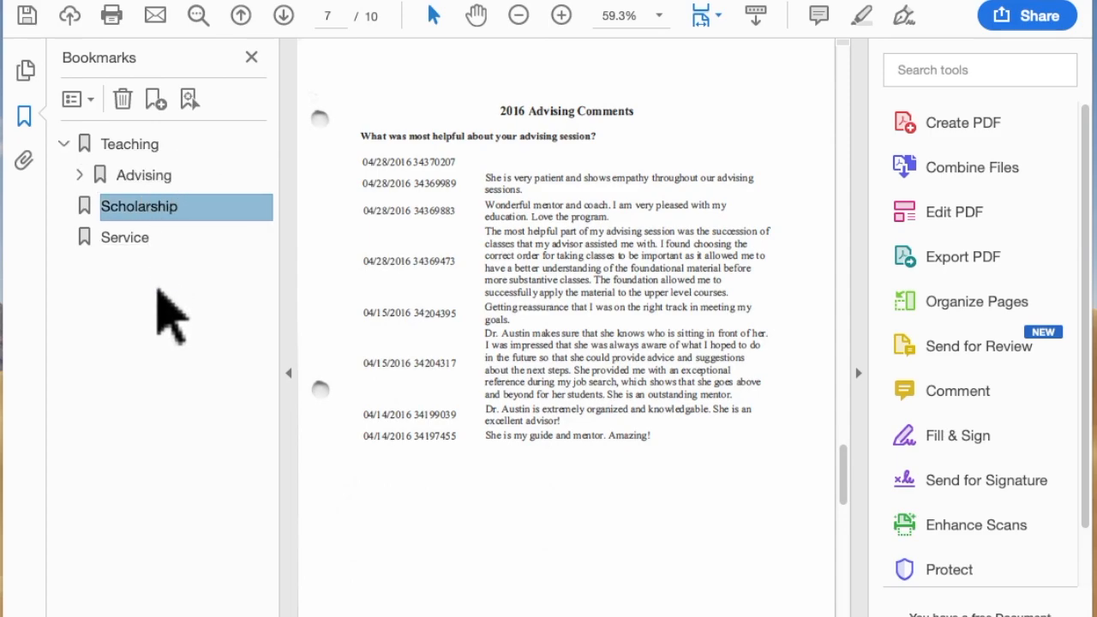
pyautogui.click(65, 144)
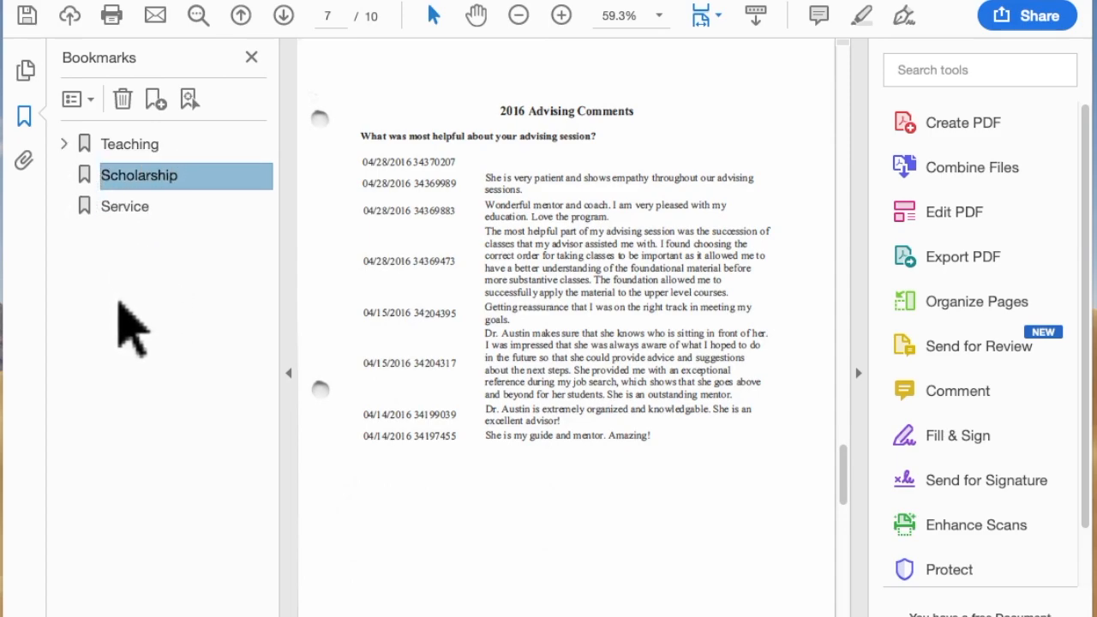